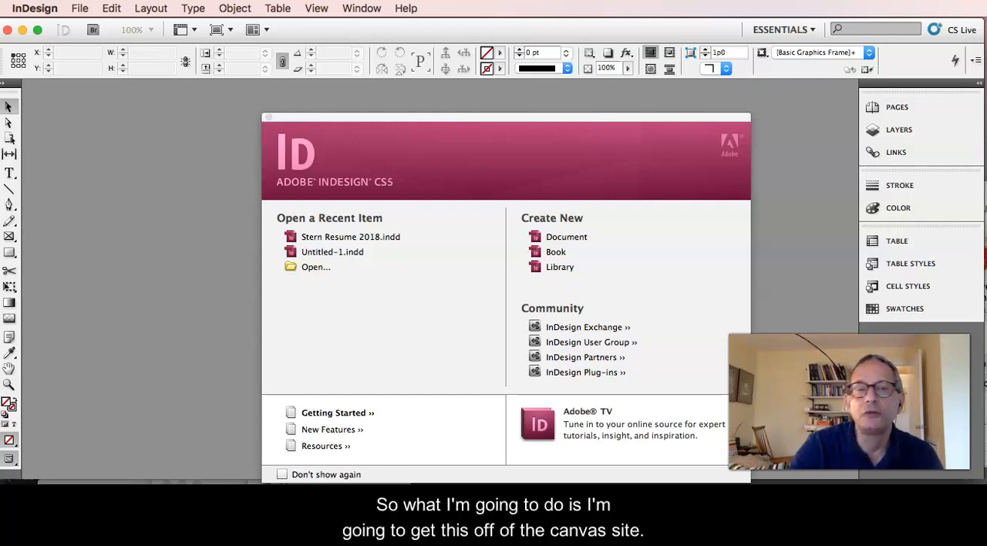
Switch to Chrome, download poster student show.indt from Project 2: Student Show Poster in the Canvas course, and open it in InDesign.
mouse_move(4, 249)
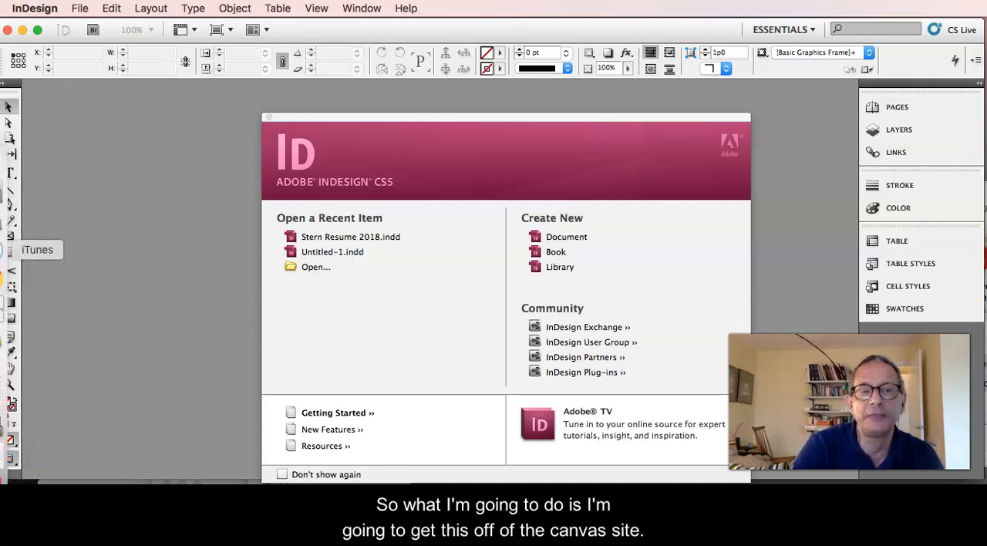
left_click(4, 279)
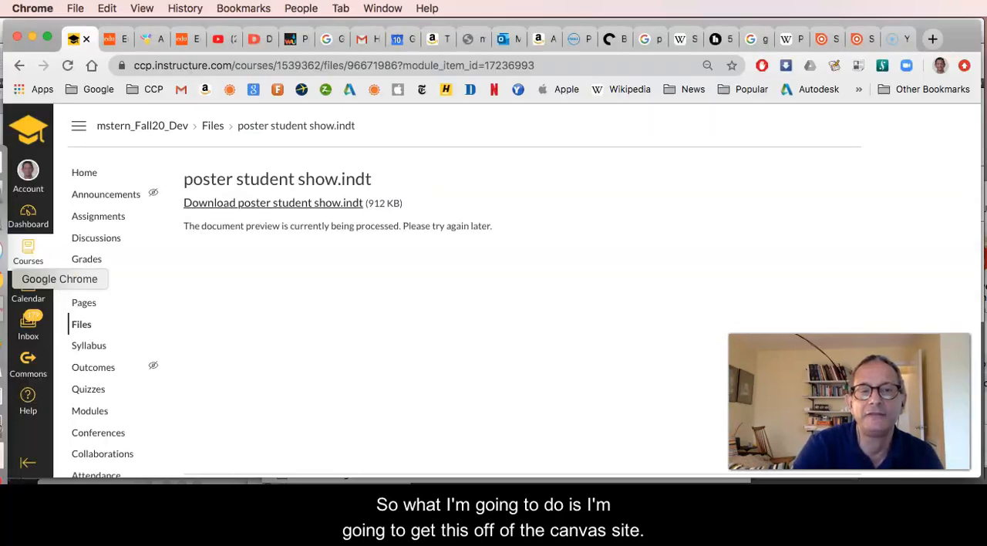
left_click(24, 67)
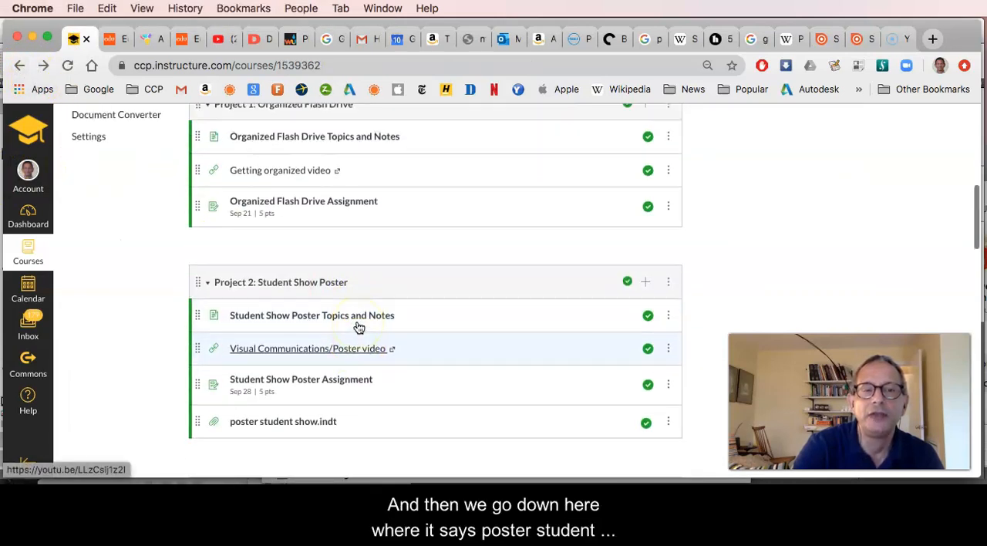
scroll(359, 327, "down", 1)
left_click(304, 355)
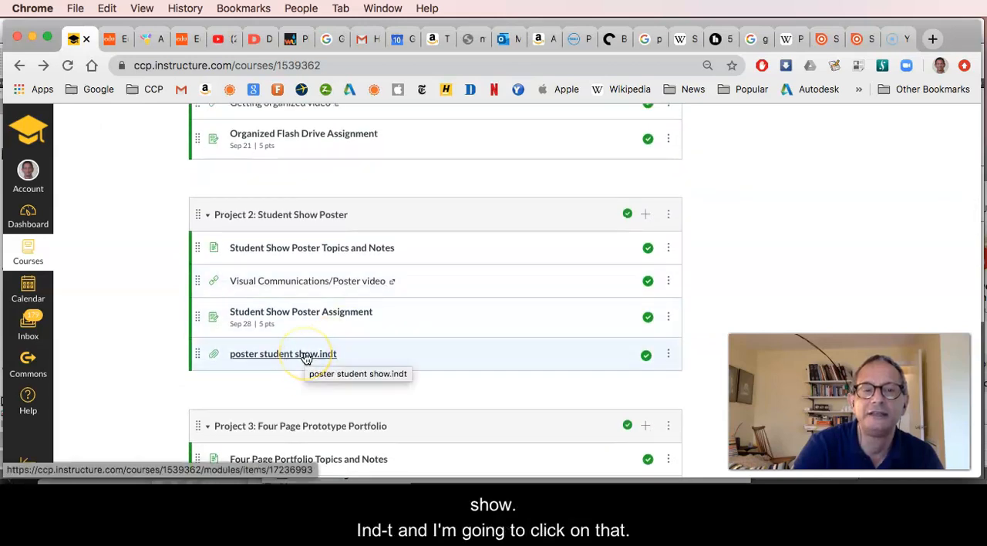
left_click(305, 356)
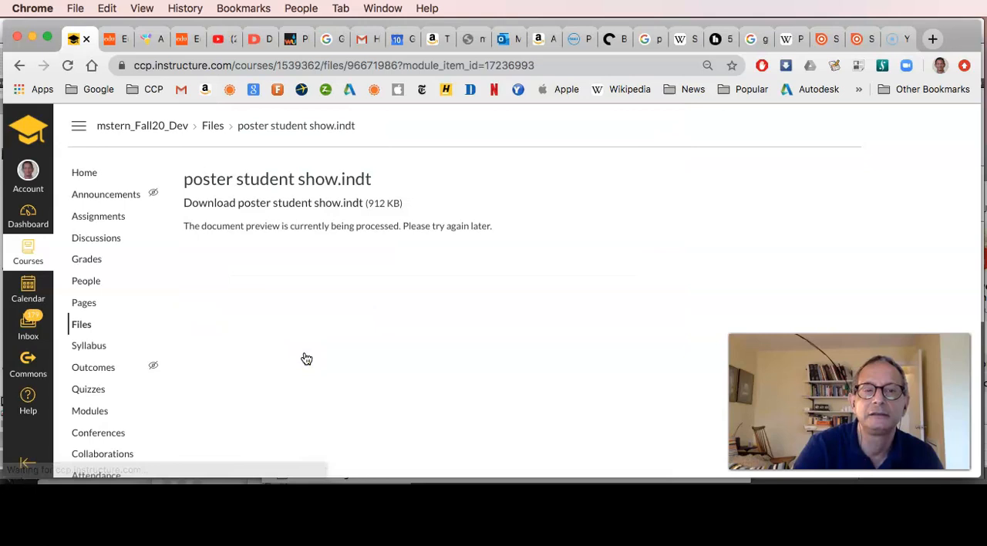
left_click(296, 204)
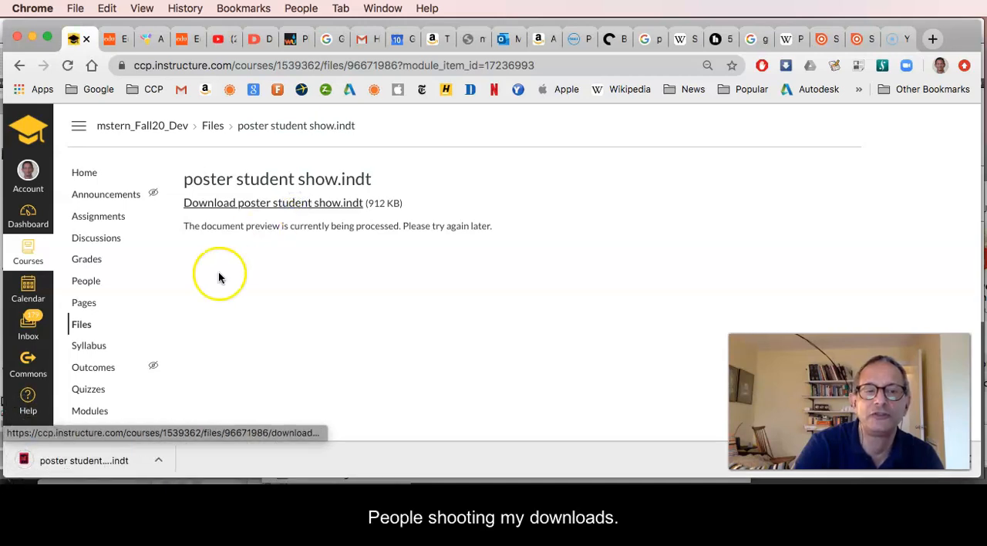
left_click(105, 463)
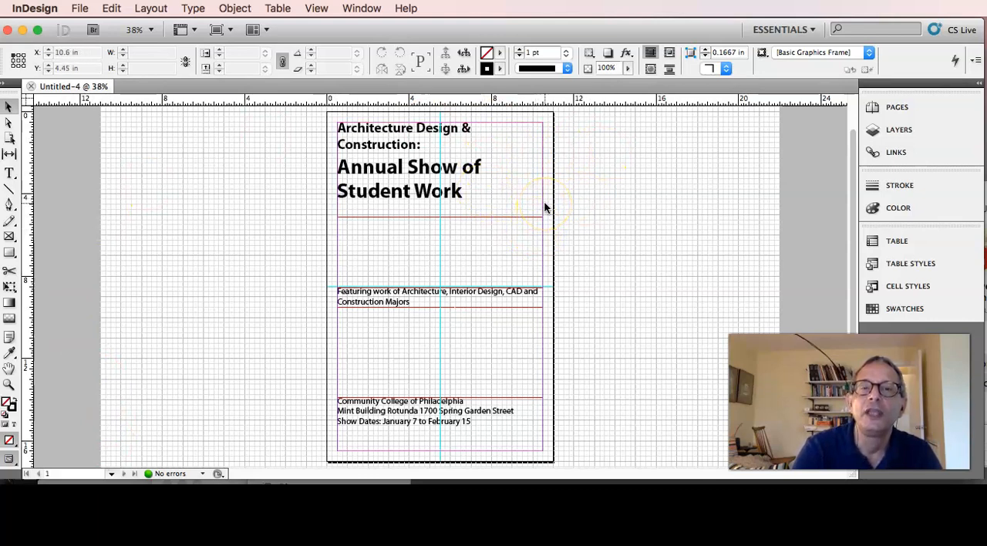
Duplicate the spread of page 1, select page 1 in the page list, and collapse the list.
left_click(893, 108)
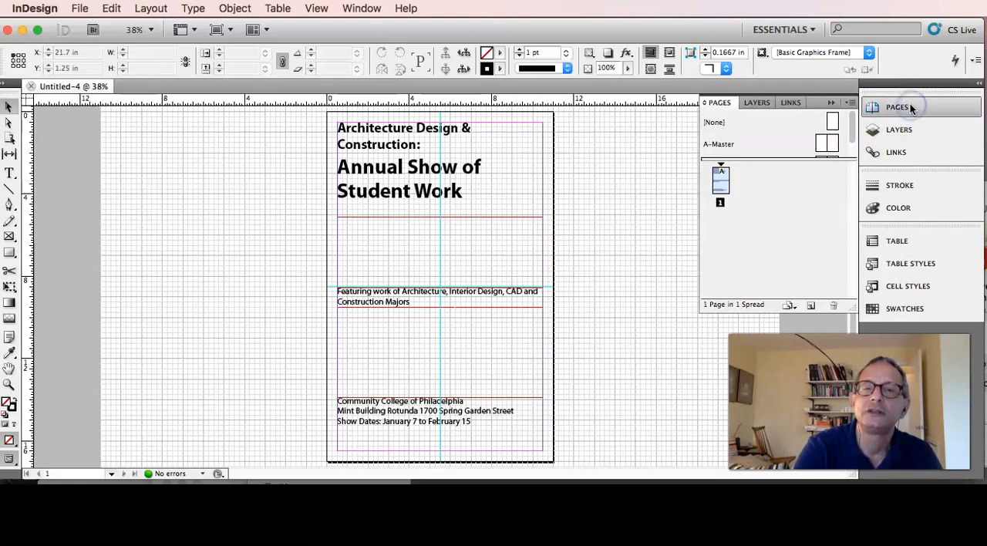
left_click(724, 176)
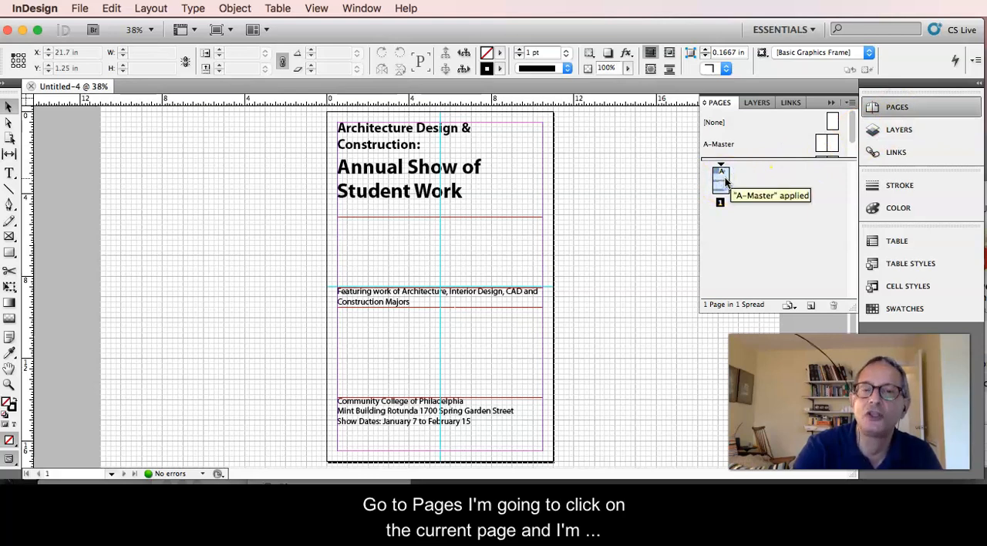
right_click(724, 177)
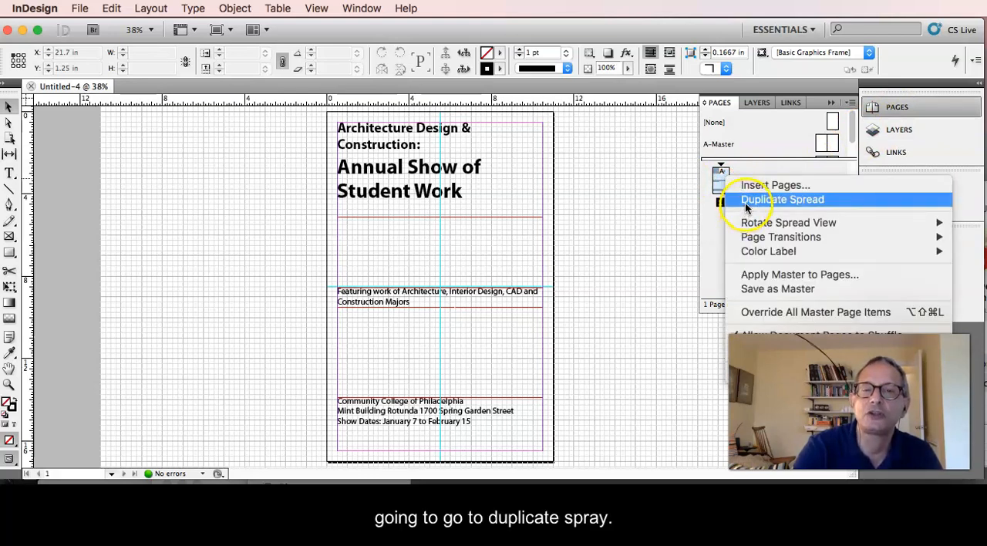
left_click(782, 200)
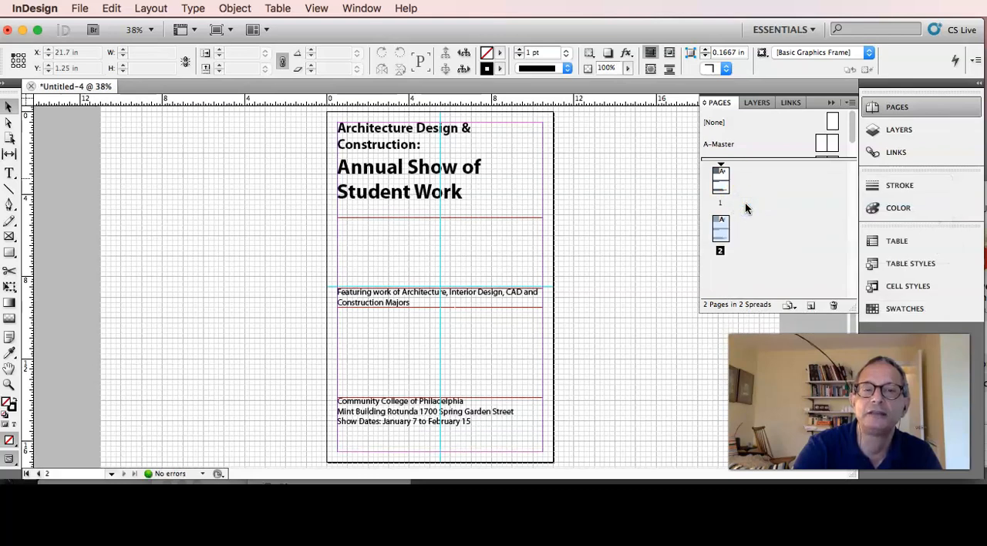
left_click(723, 178)
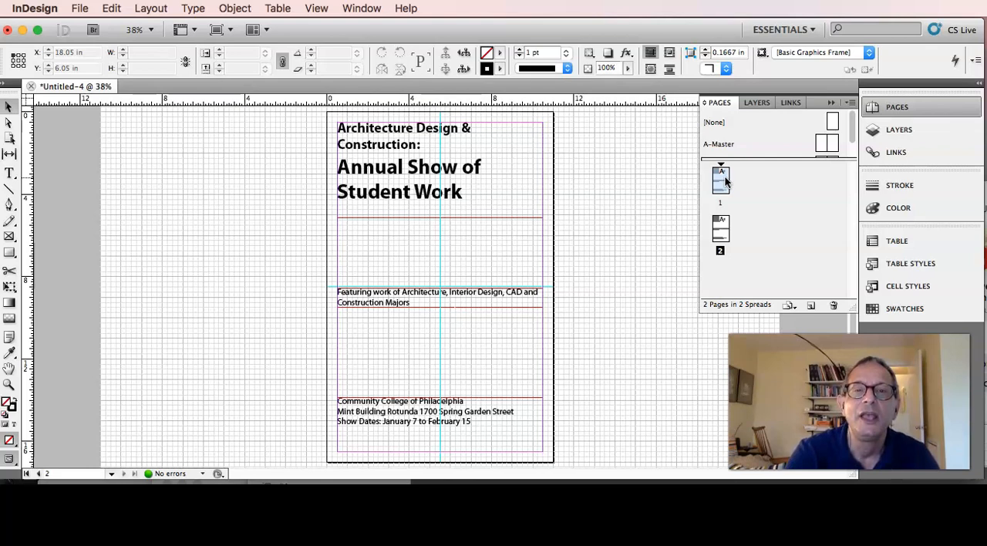
left_click(720, 106)
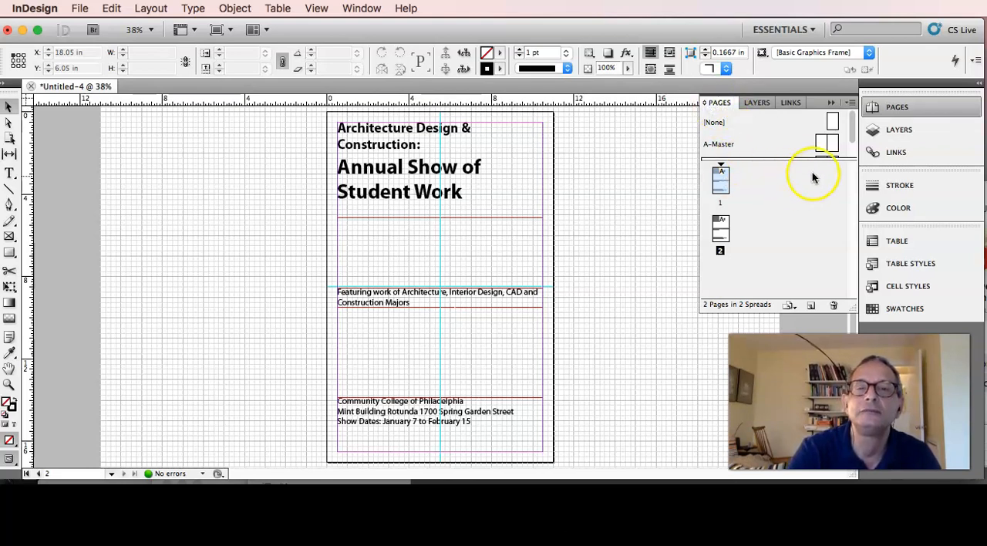
left_click(829, 102)
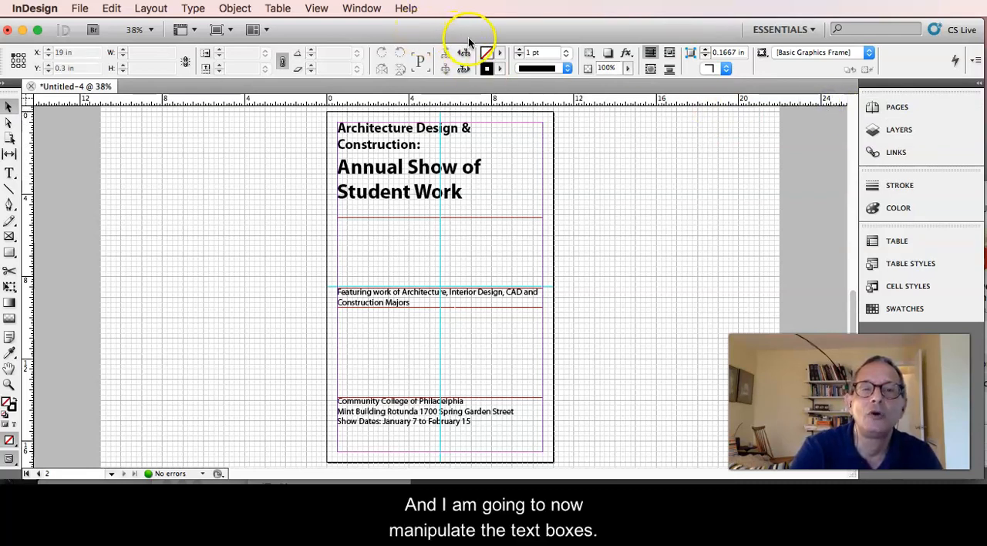
Narrow the title text frame on page 2 to 6.625 in wide and set its height to about 4.375 in.
left_click(452, 215)
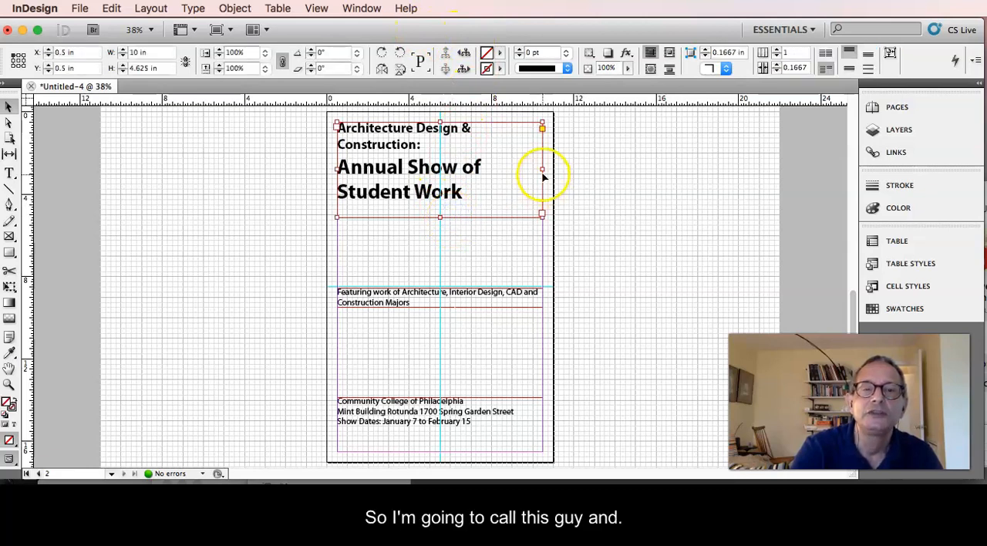
left_click_drag(542, 168, 474, 165)
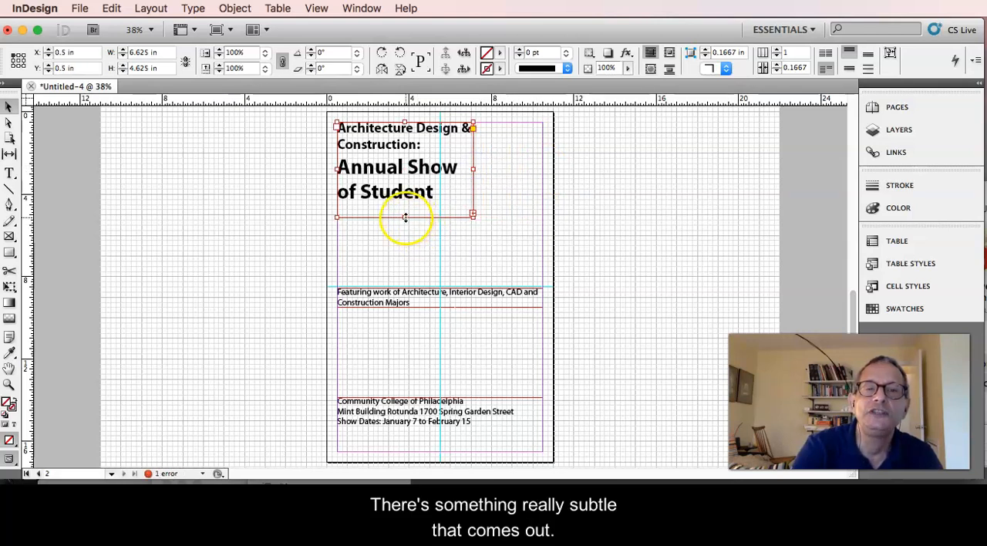
mouse_move(406, 217)
left_mouse_down()
mouse_move(406, 231)
mouse_move(405, 219)
left_mouse_up()
left_click(473, 218)
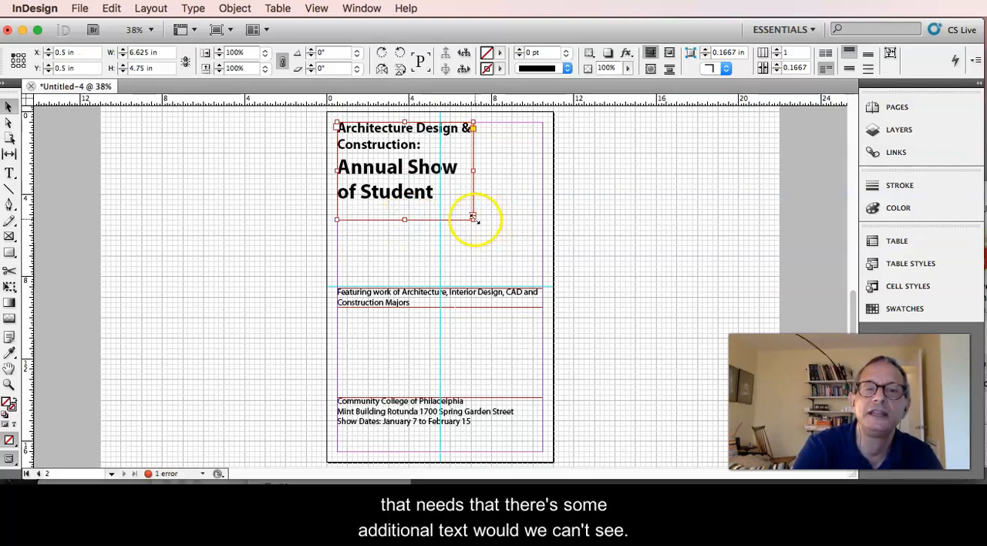
mouse_move(406, 219)
left_mouse_down()
mouse_move(408, 229)
mouse_move(407, 213)
left_mouse_up()
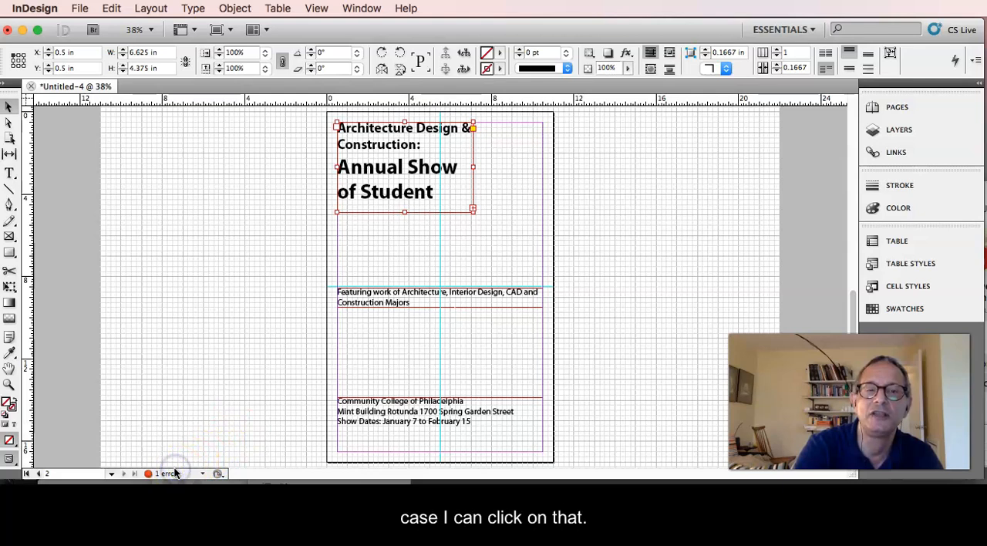
Inspect the preflight text error down to the affected overset text frame, and close the report.
left_click(254, 473)
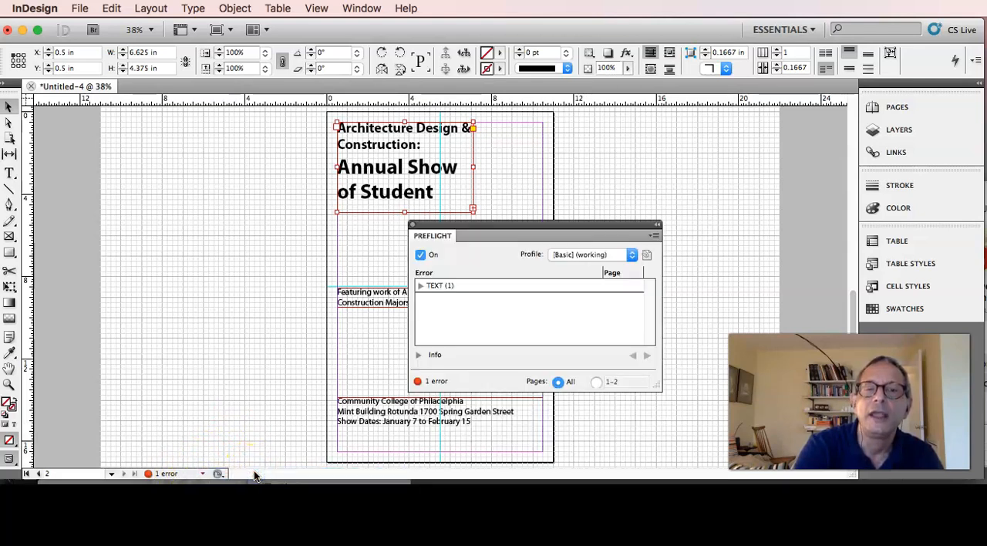
left_click(421, 286)
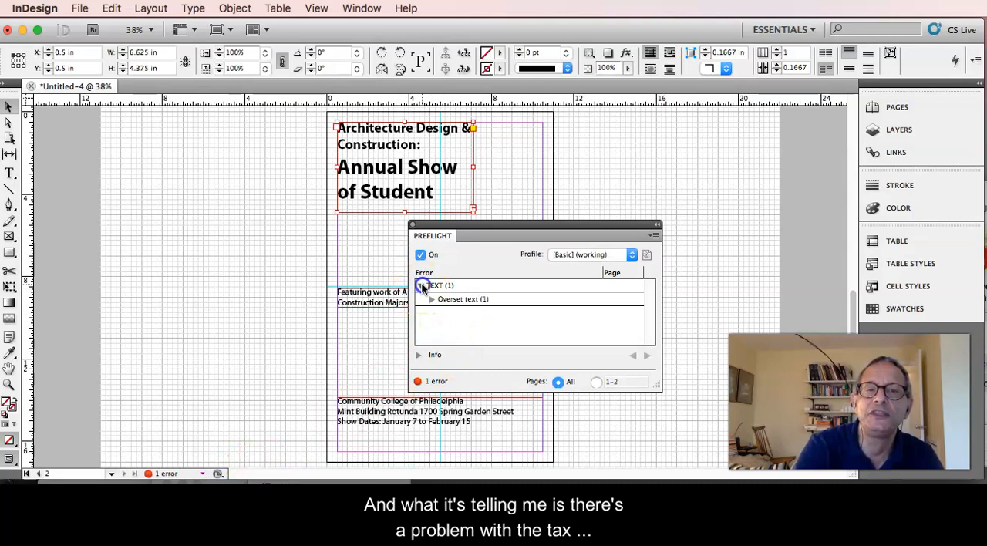
left_click(456, 302)
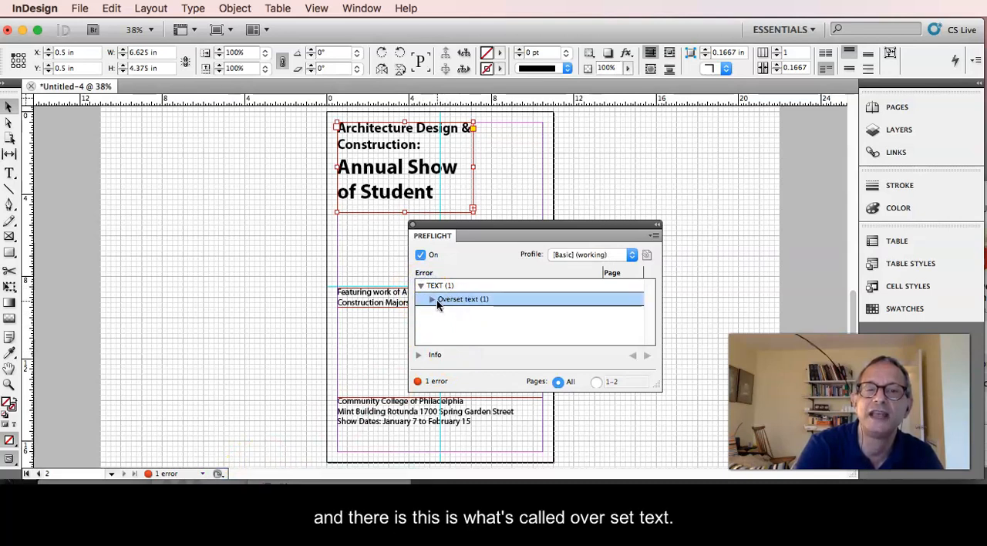
left_click(433, 299)
left_click(454, 313)
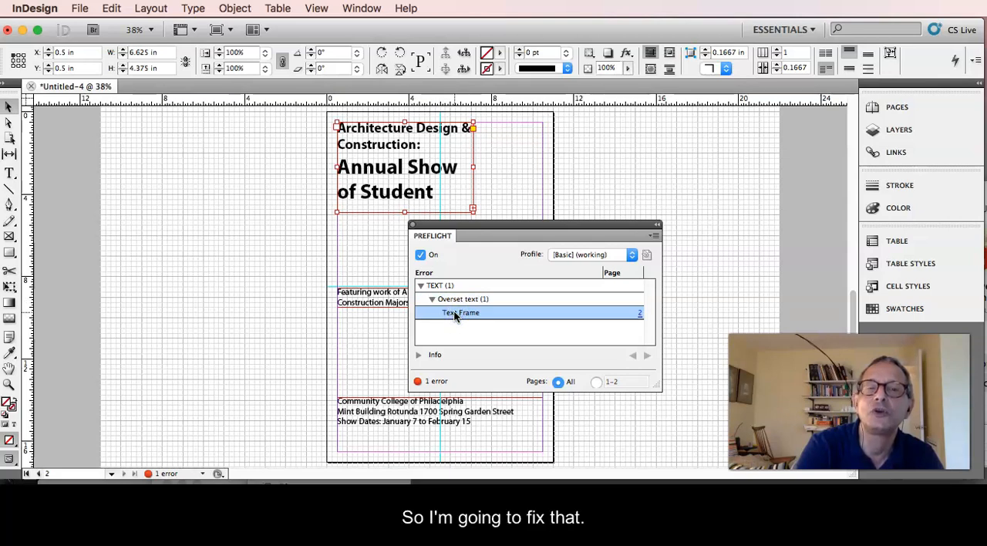
left_click(421, 236)
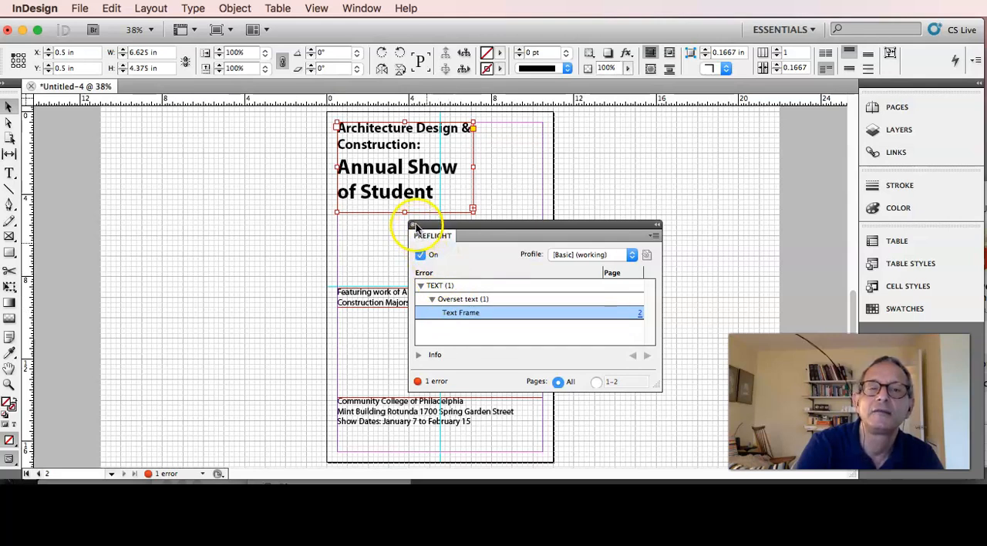
left_click(413, 226)
Extend the title text frame downward to a height of 5.625 in.
left_click(409, 219)
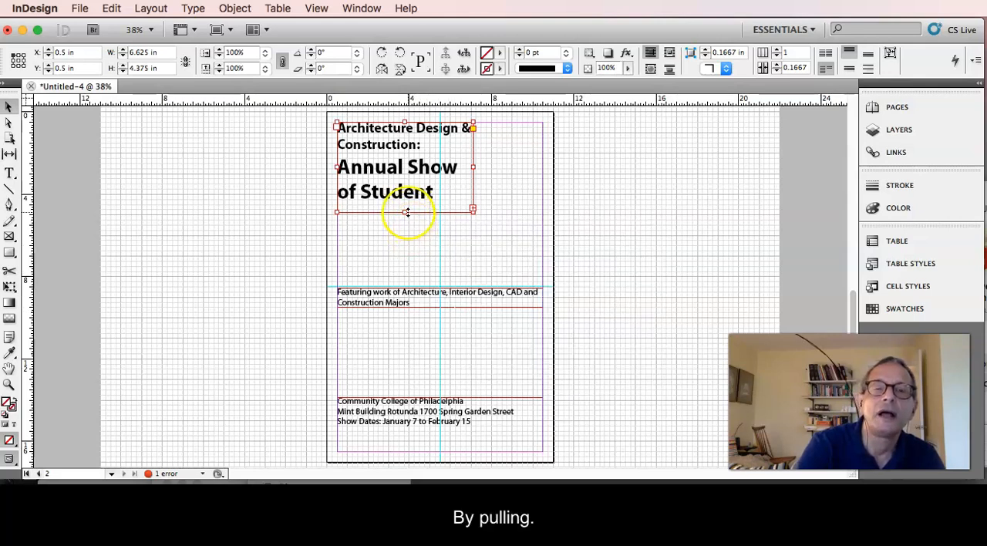
left_click_drag(404, 210, 403, 237)
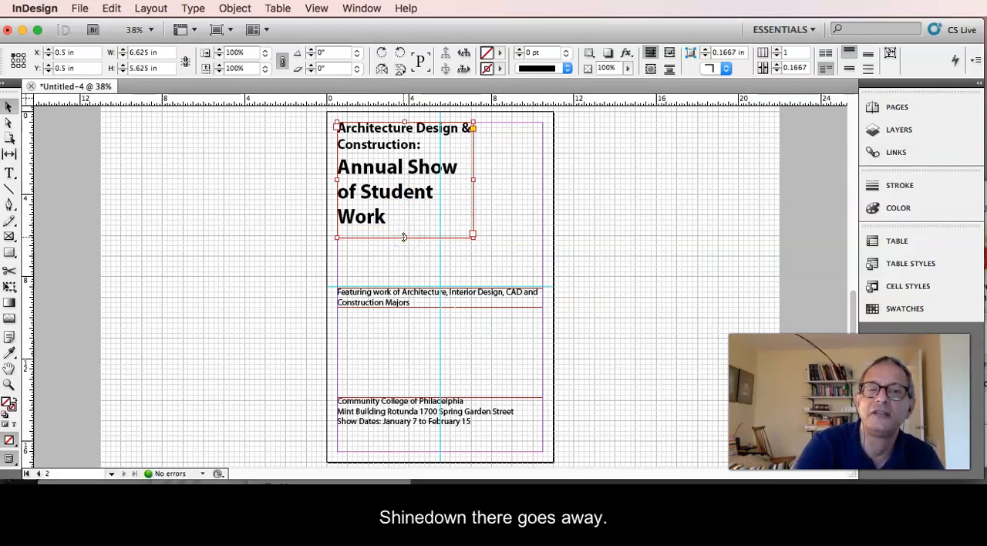
Deepen the "Featuring work" frame to about 2.56 in, and narrow it and the venue text frame to match the title frame's 6.625 in width.
left_click(437, 308)
left_click_drag(437, 308, 432, 340)
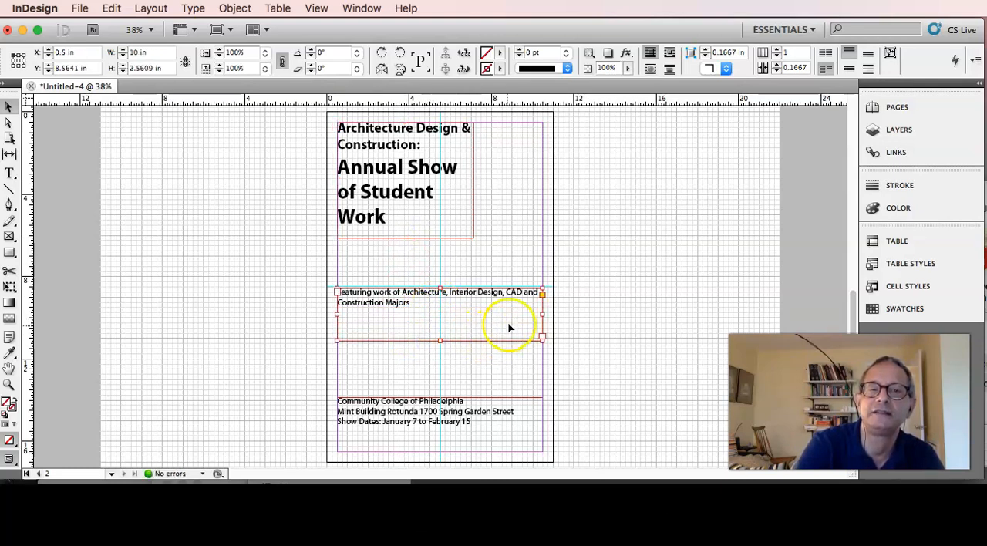
left_click_drag(544, 315, 472, 293)
left_click(462, 403)
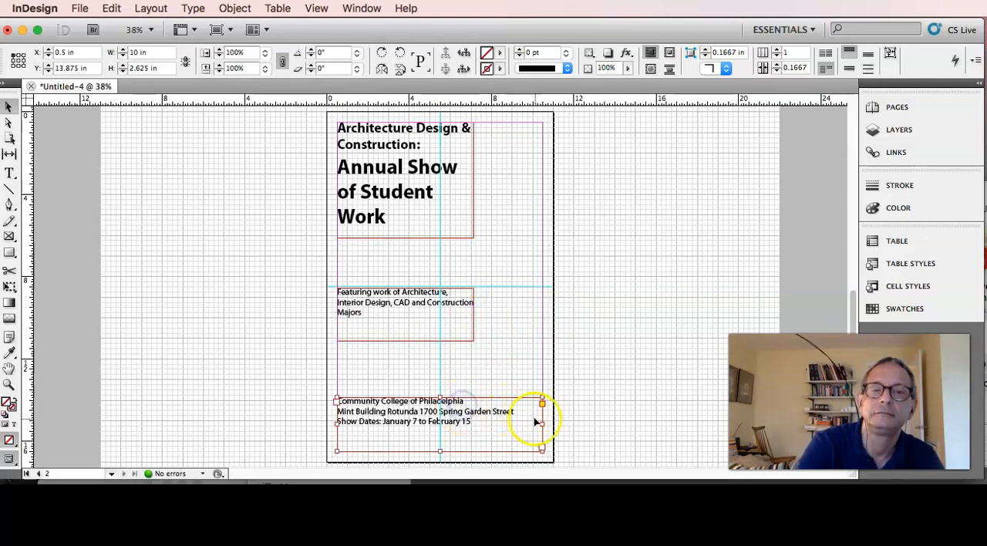
left_click_drag(541, 423, 474, 322)
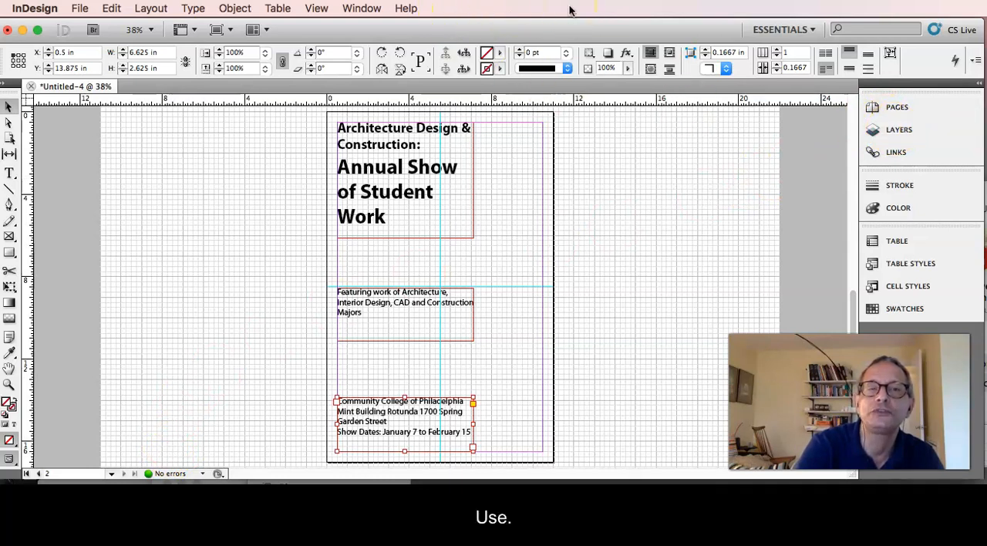
View the poster in Preview screen mode without non-printing features, and return to Normal mode.
left_click(316, 6)
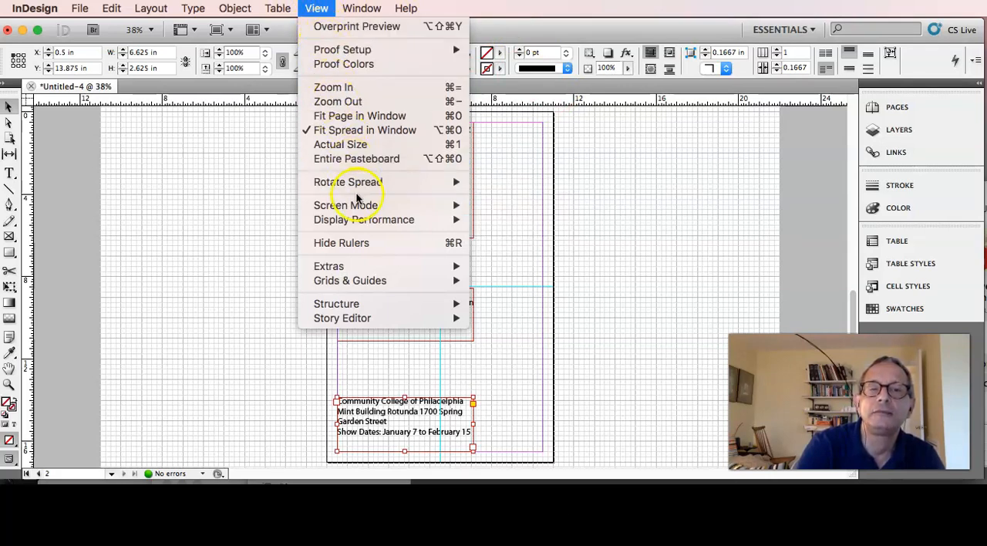
mouse_move(359, 203)
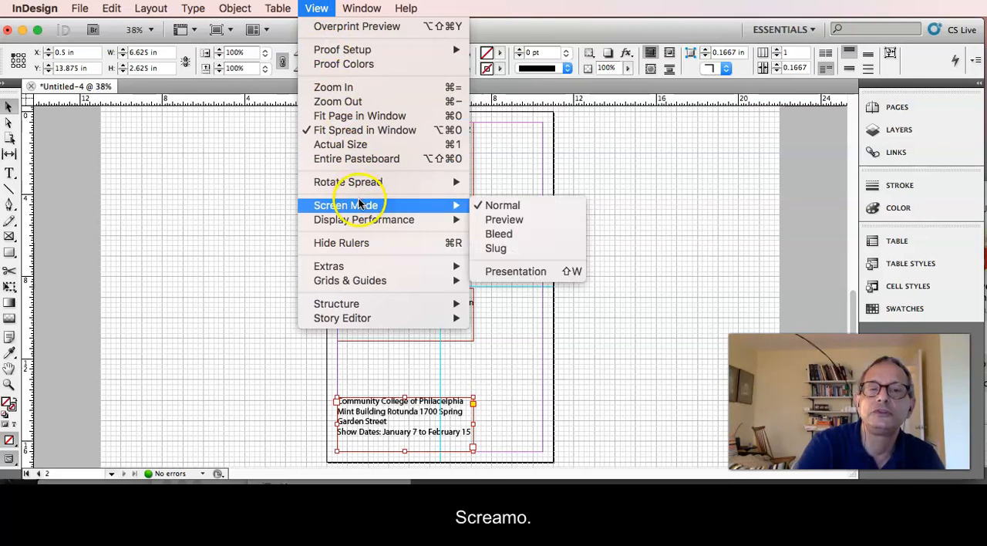
left_click(507, 224)
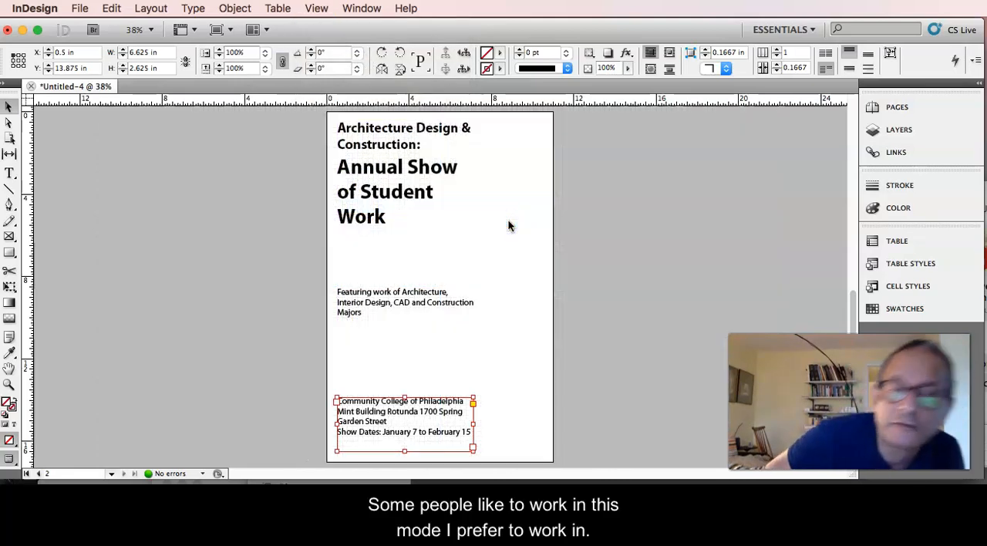
left_click(316, 8)
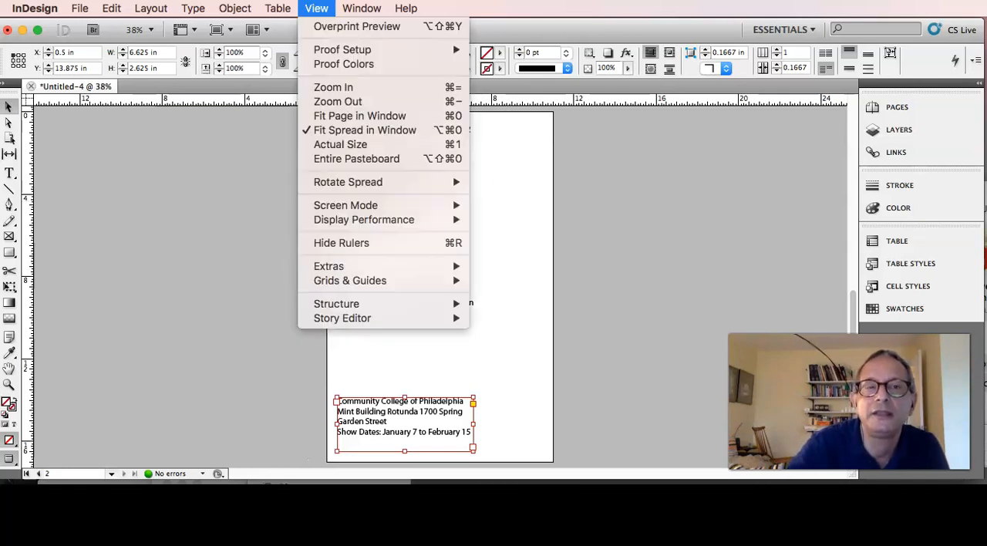
mouse_move(358, 208)
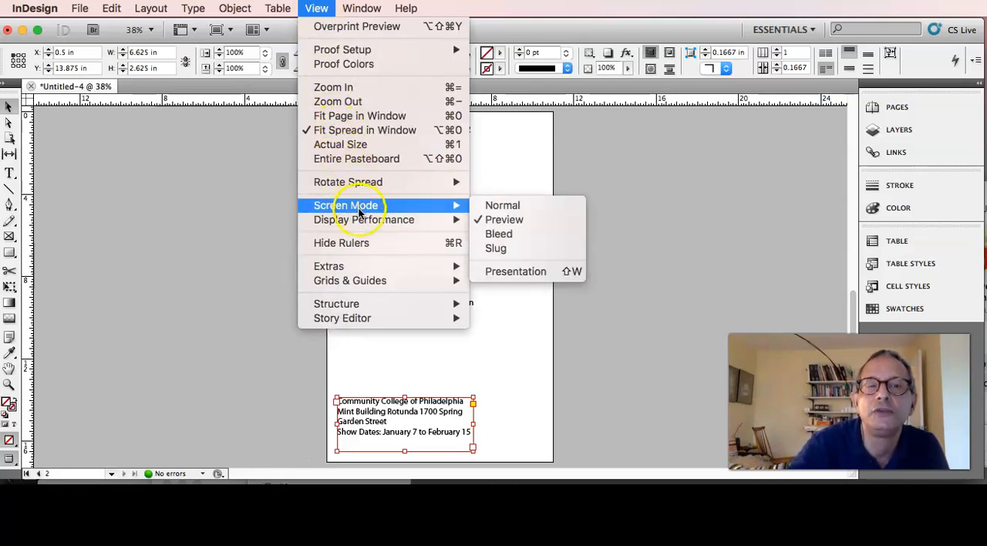
left_click(502, 205)
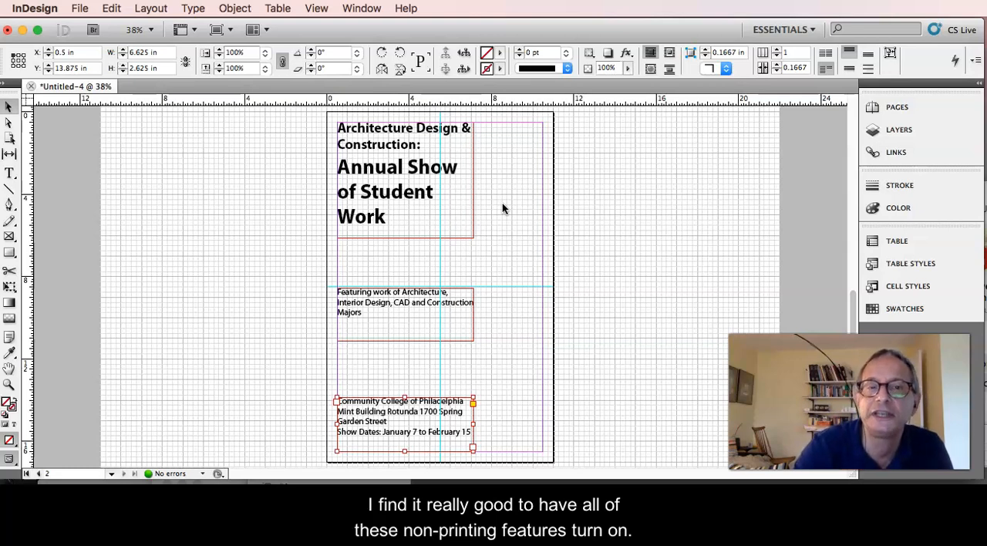
Make the image layer the current layer.
left_click(907, 131)
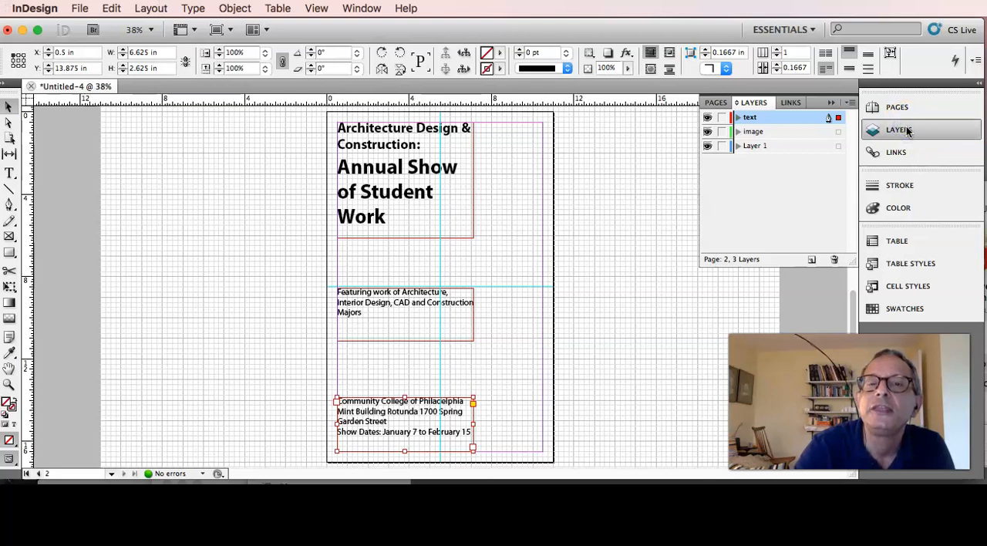
left_click(783, 132)
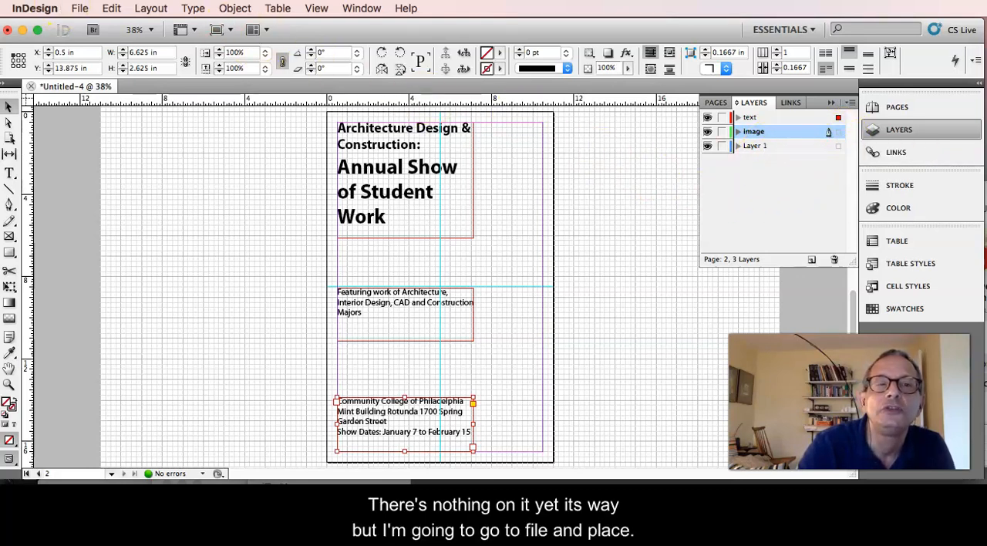
Start placing a file and browse the KINGSTON drive to the Sample Images folder inside the ADC 260 Portfolio folder.
left_click(80, 8)
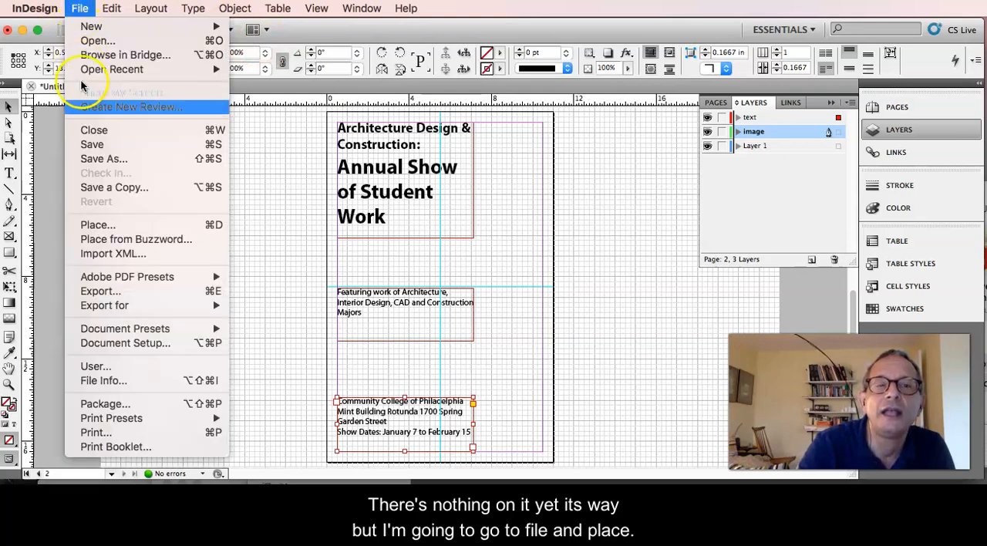
left_click(112, 224)
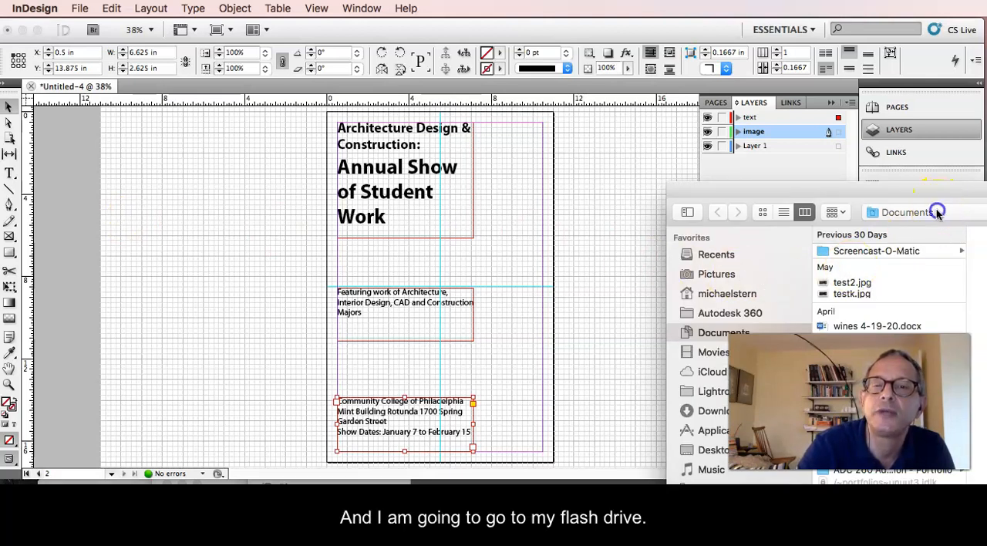
left_click(906, 212)
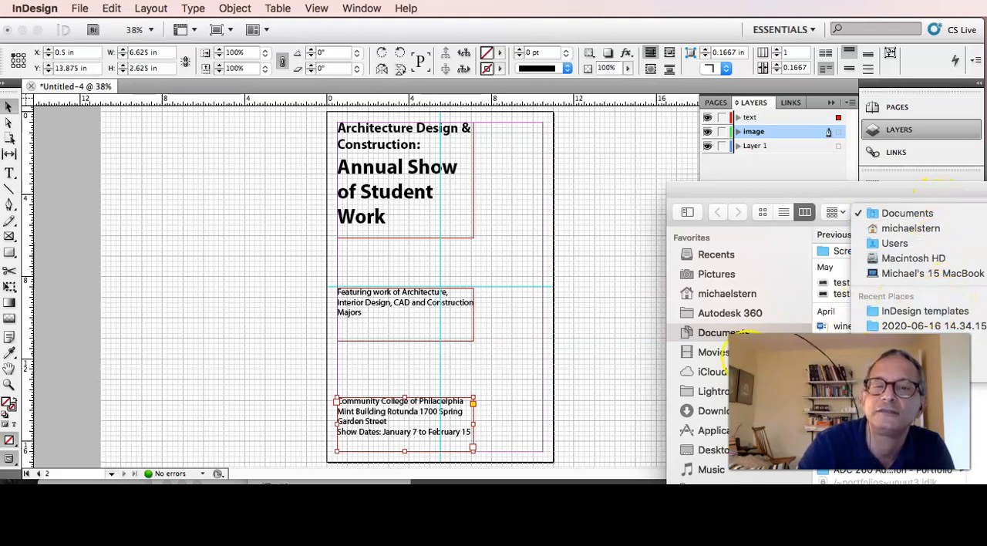
left_click(961, 427)
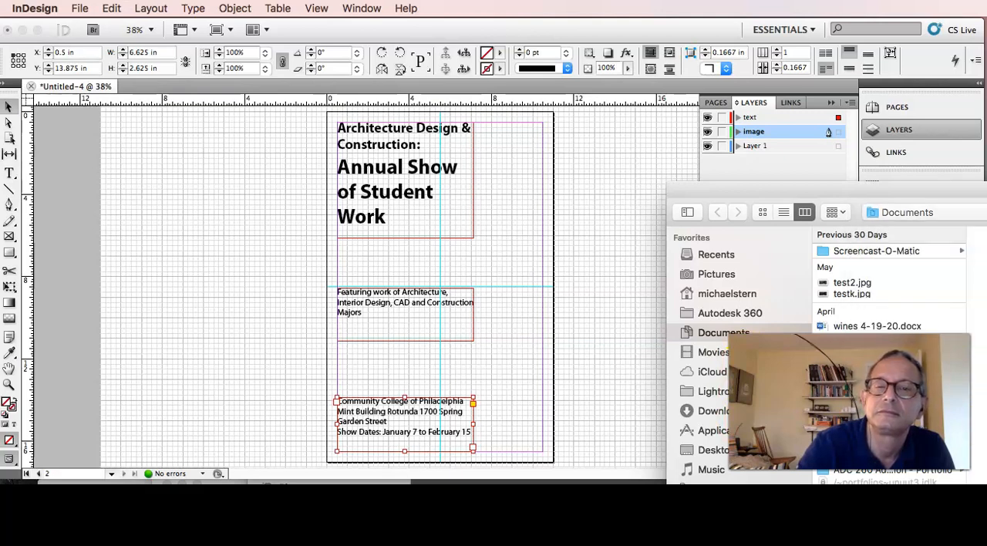
left_click_drag(861, 191, 495, 34)
scroll(368, 269, "down", 2)
scroll(369, 270, "down", 3)
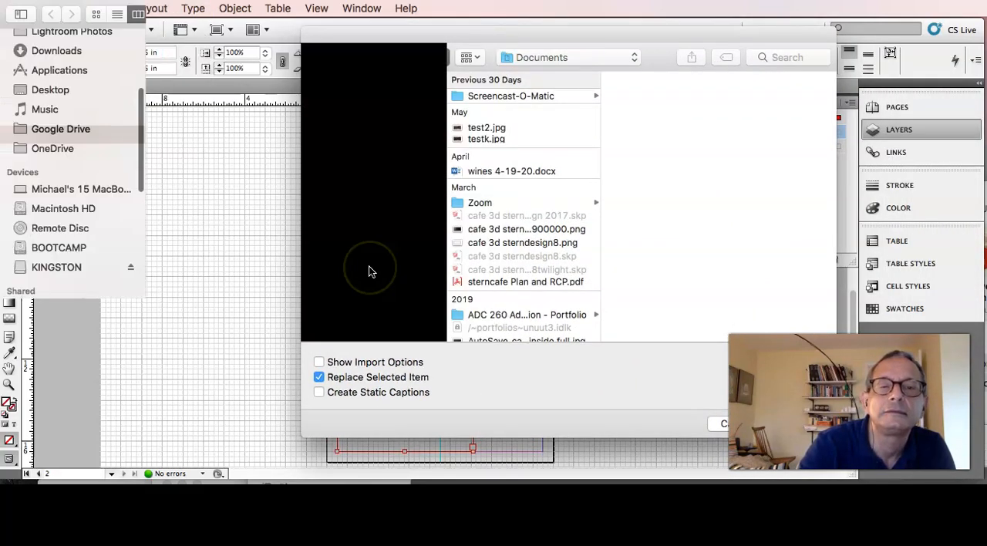
left_click(362, 308)
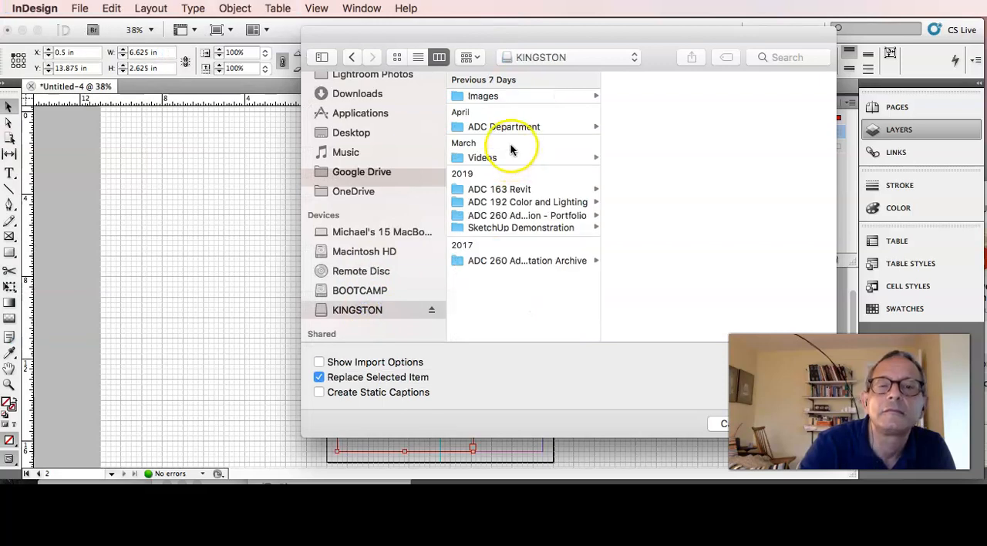
left_click(514, 97)
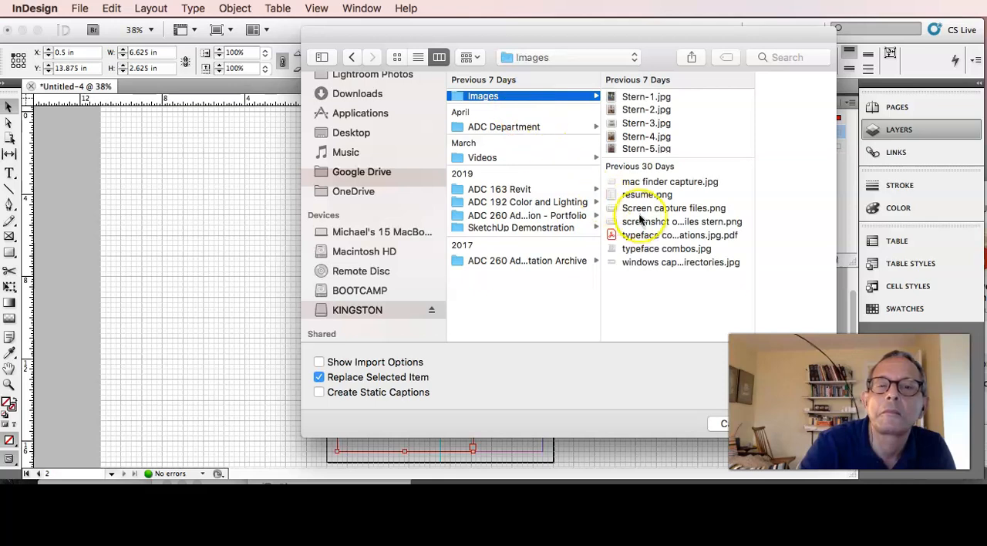
left_click(508, 217)
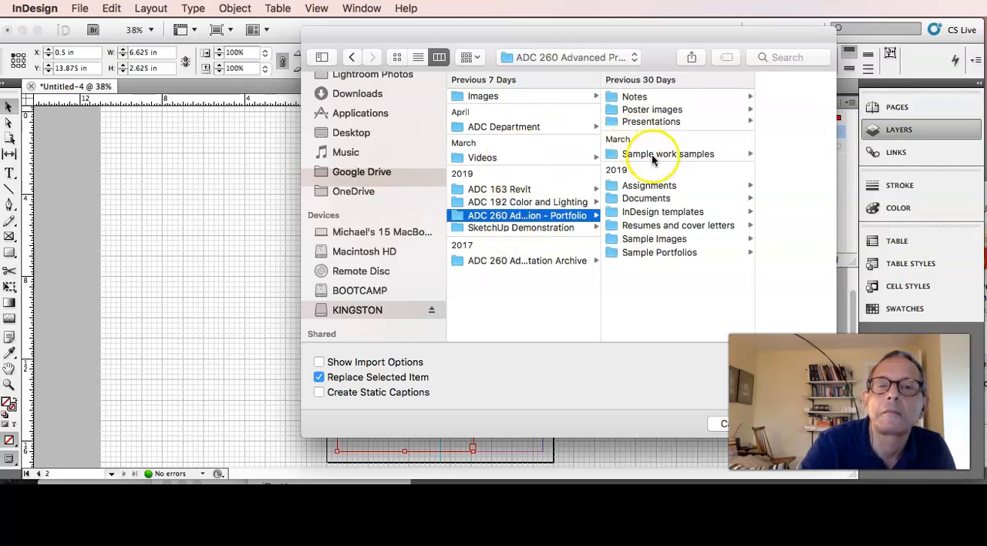
left_click(655, 239)
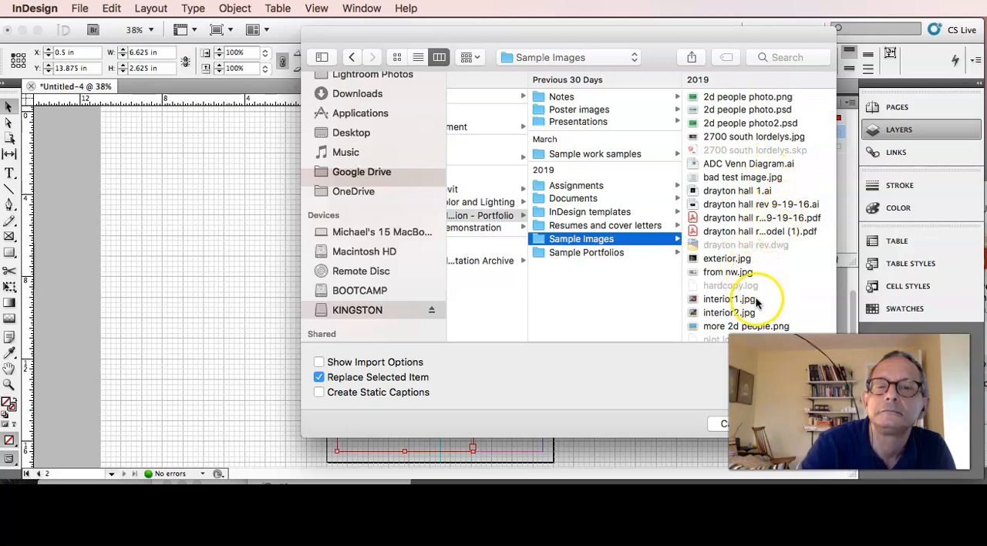
Open interior1.jpg for placing, and undo its placement into the selected venue text frame so the image stays ready to place.
left_click(731, 299)
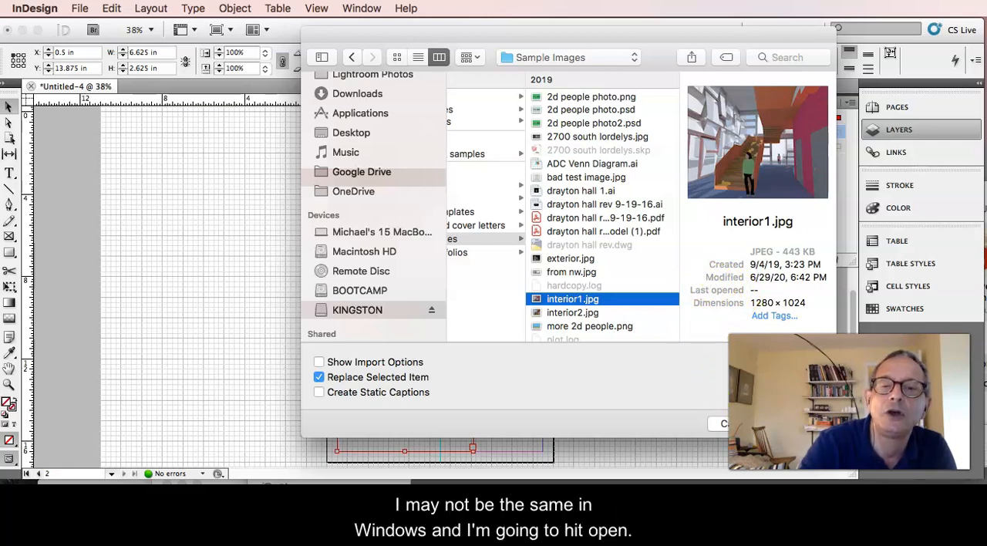
left_click(797, 423)
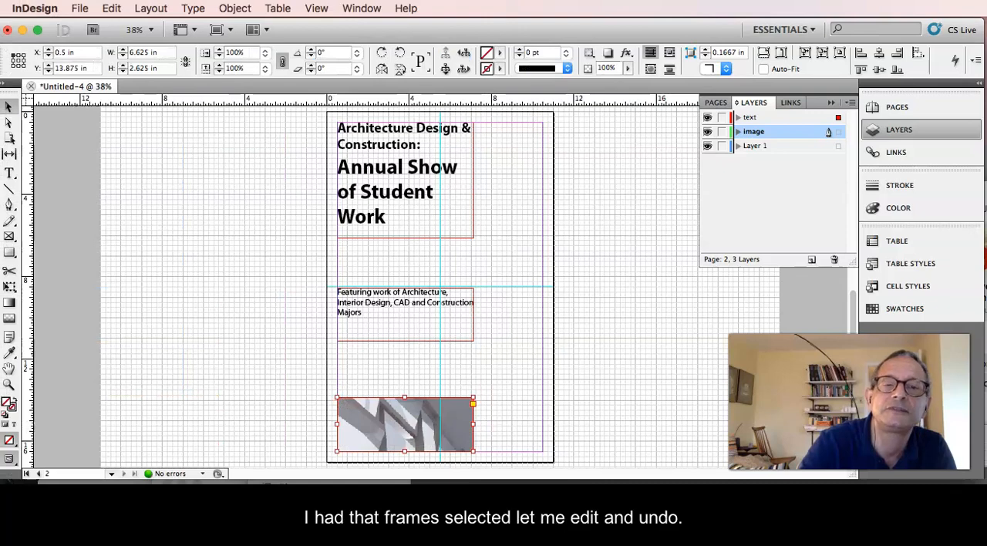
left_click(112, 8)
left_click(114, 26)
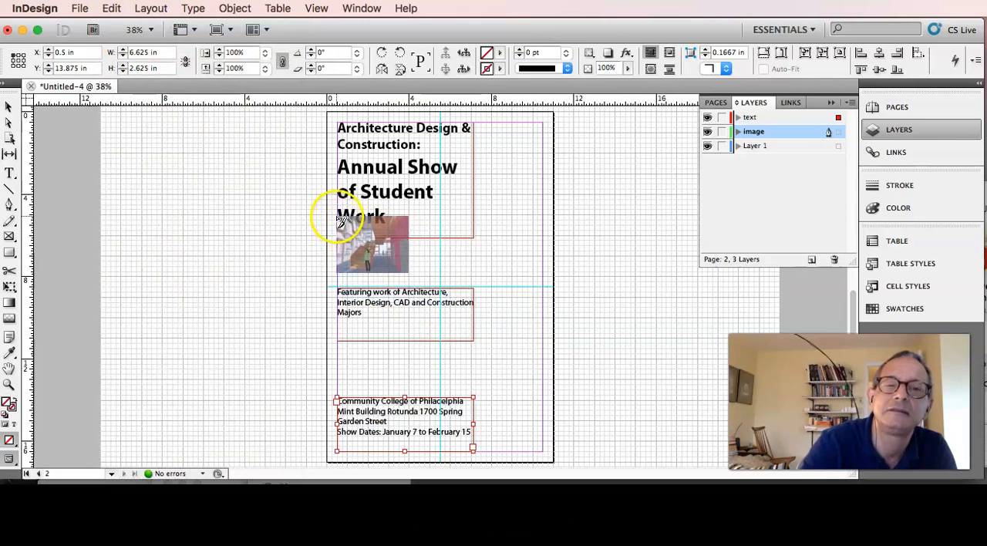
Place the loaded image at 10 × 8 in across the poster and move it to X 0.5 in, Y 5.5 in.
left_click_drag(336, 193, 540, 380)
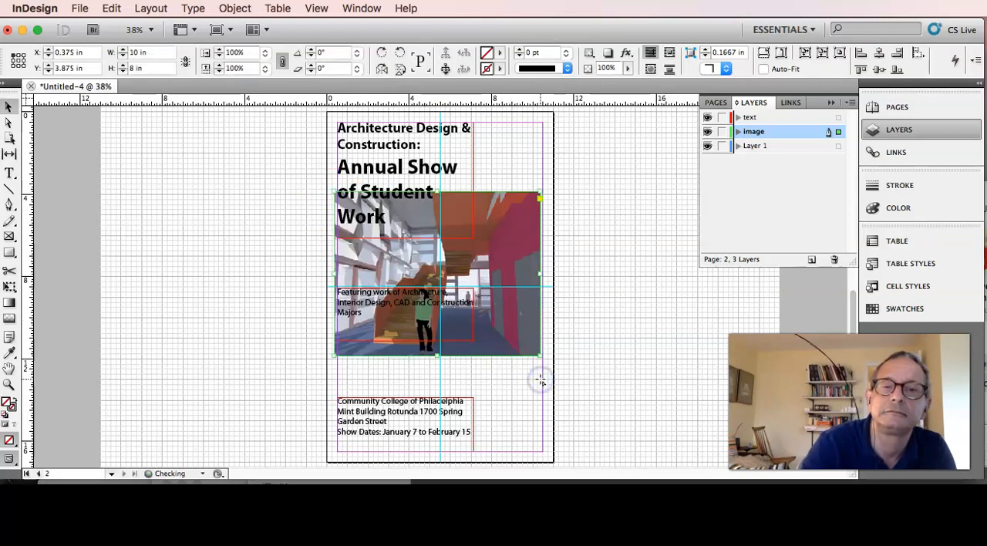
left_click_drag(511, 228, 516, 260)
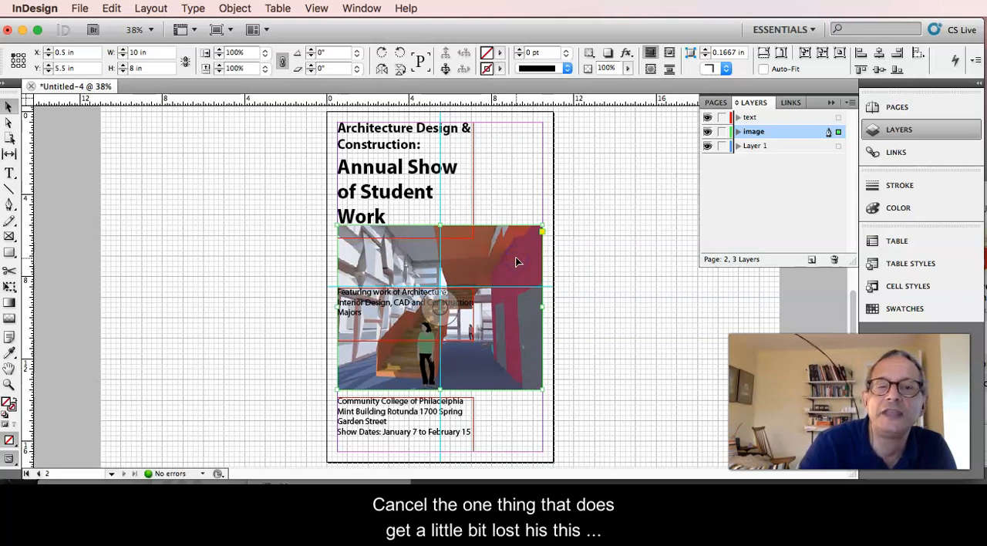
With the image layer temporarily hidden, move the "Featuring work" frame directly beneath the title and shorten it to about 1.78 in.
left_click(410, 300)
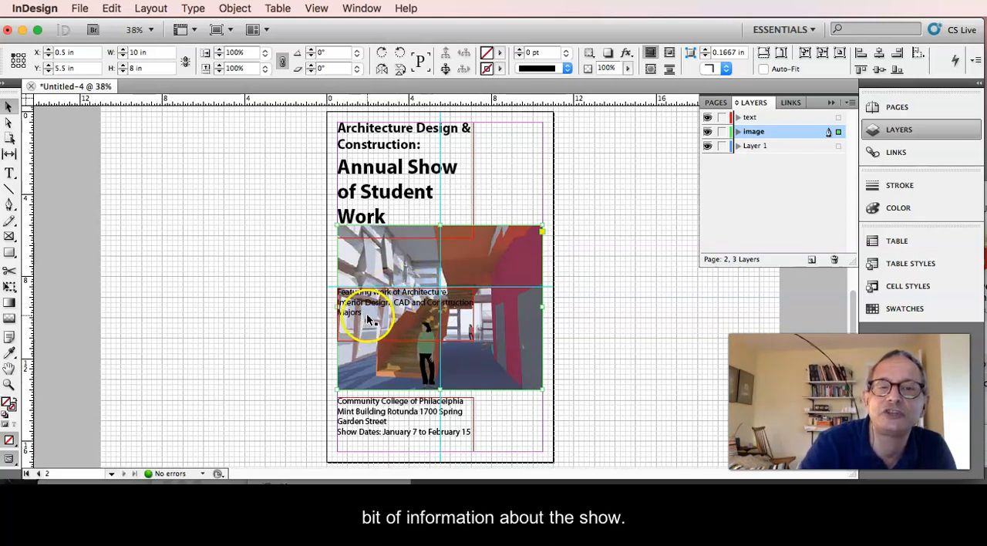
left_click(708, 132)
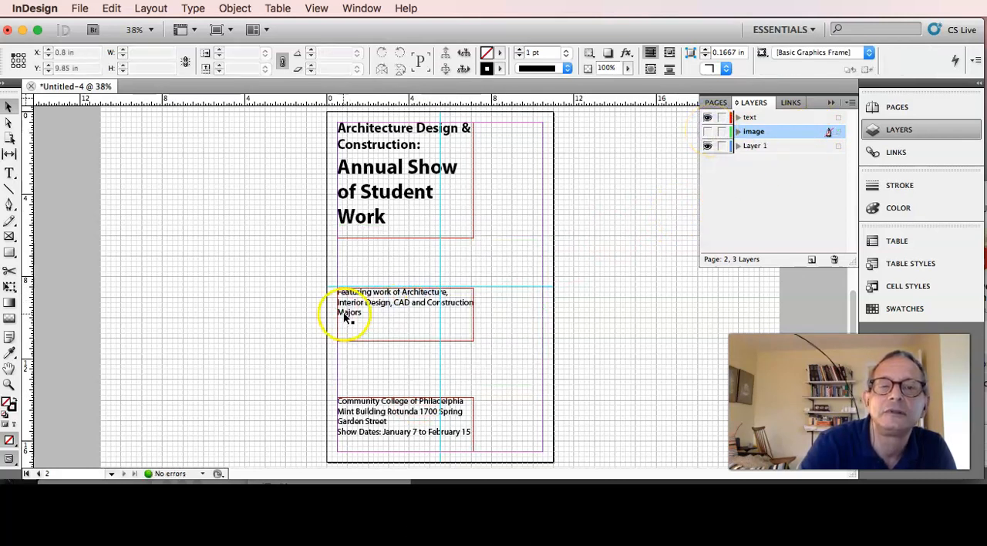
left_click_drag(404, 293, 406, 242)
left_click_drag(404, 288, 404, 274)
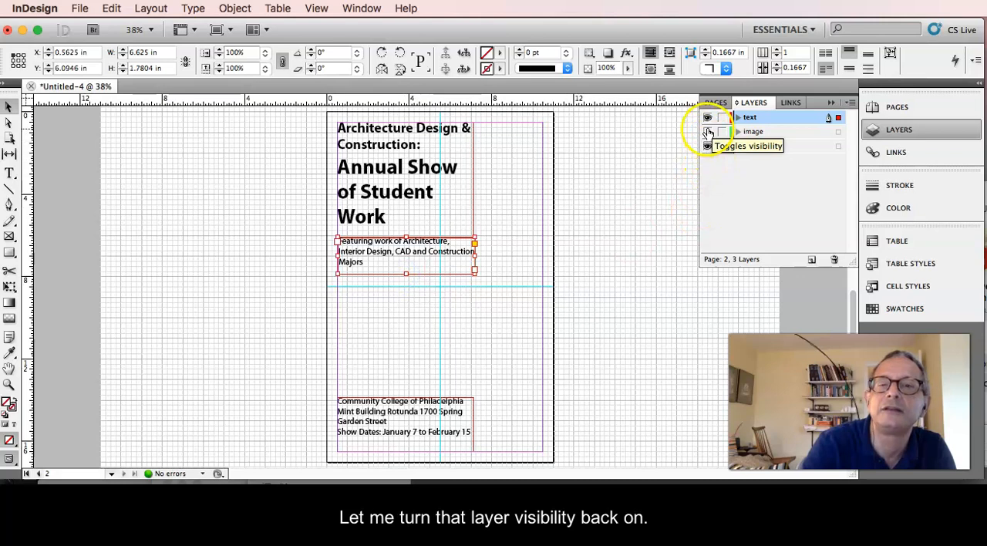
left_click(708, 132)
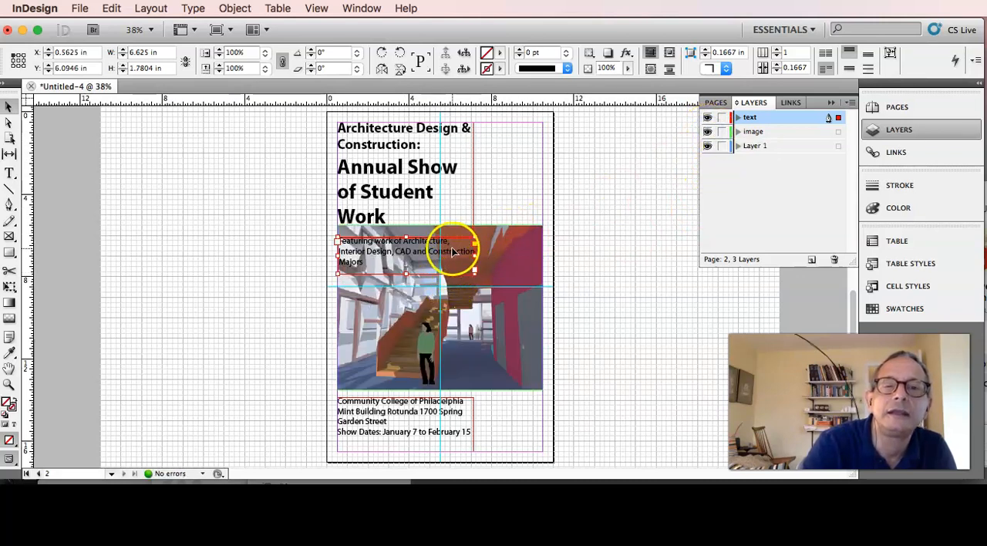
Move the "Featuring work" frame beside the title above the image, and resize it to about 3.44 in wide and 3.89 in high.
left_click_drag(453, 252, 508, 207)
left_click(503, 154)
left_click_drag(502, 154, 503, 171)
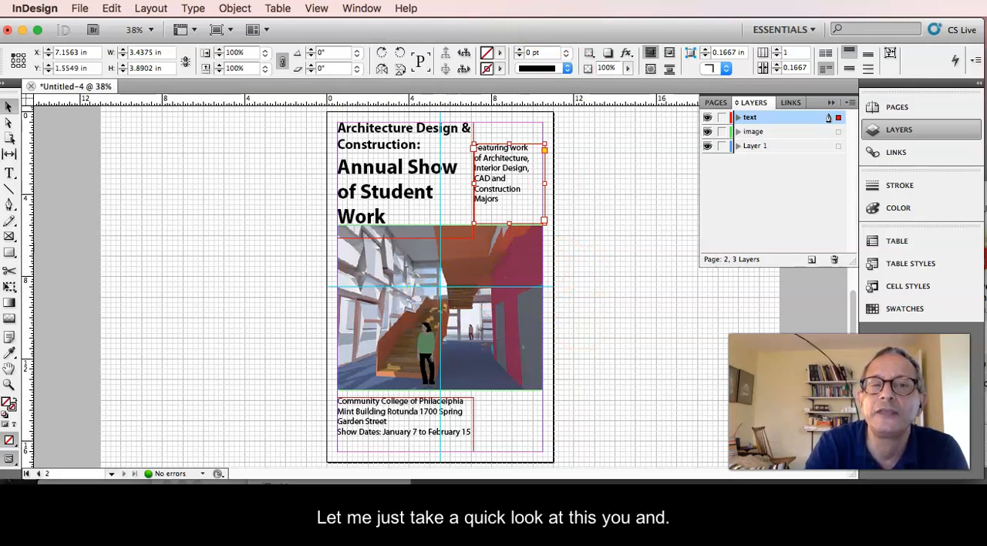
Switch the screen mode to Preview and deselect the text frame.
left_click(318, 8)
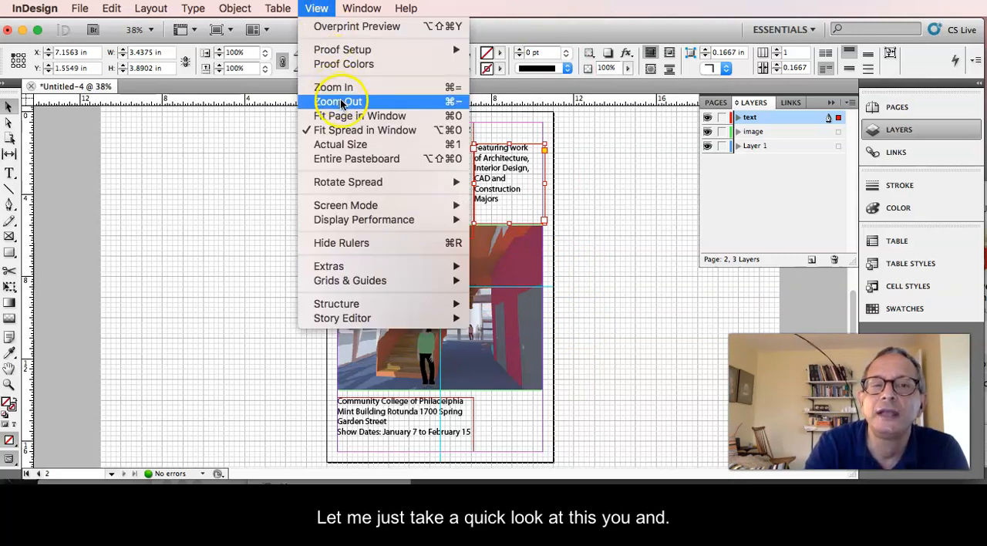
mouse_move(359, 204)
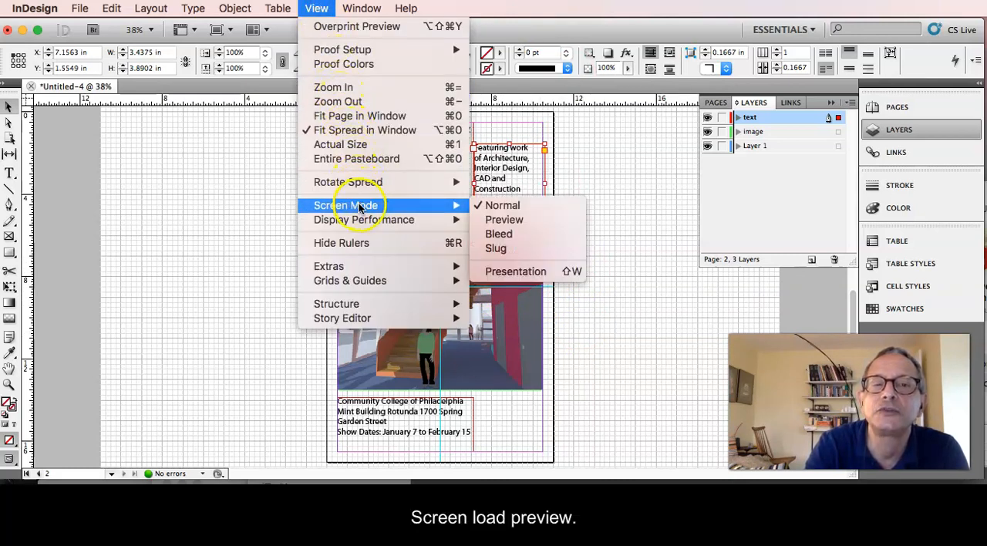
left_click(504, 219)
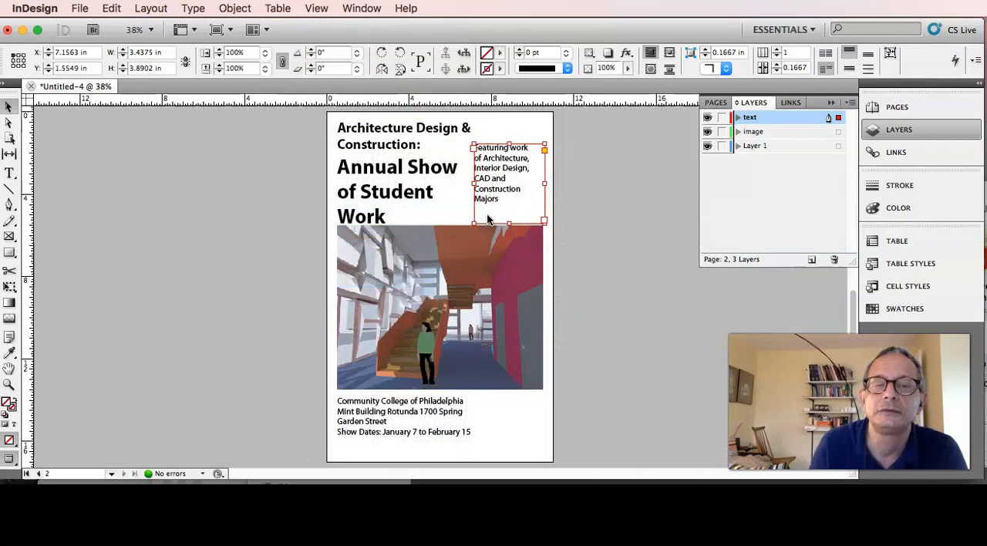
left_click(510, 128)
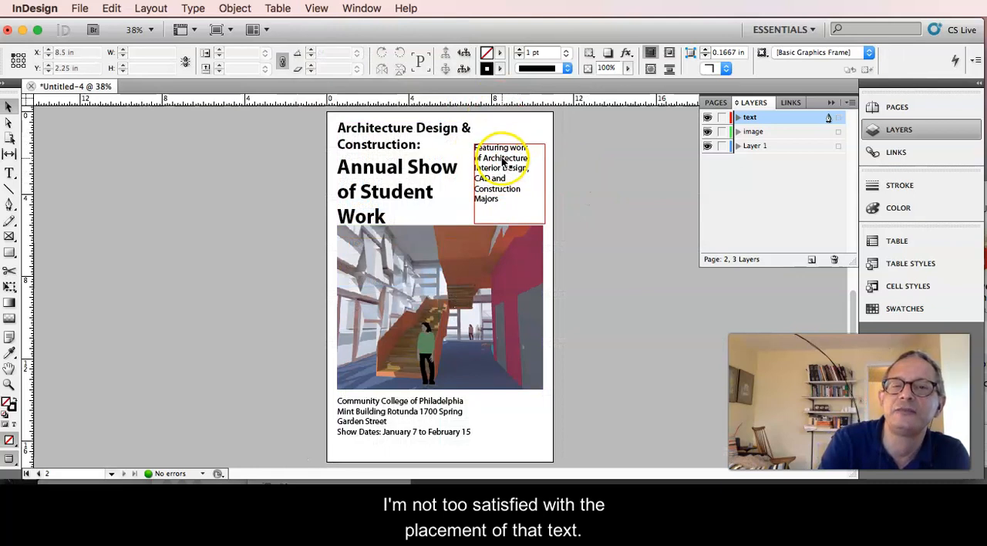
Narrow the title frame so the "&" wraps to the second line, and move the "Featuring work" frame level with the title's first line.
left_click(449, 129)
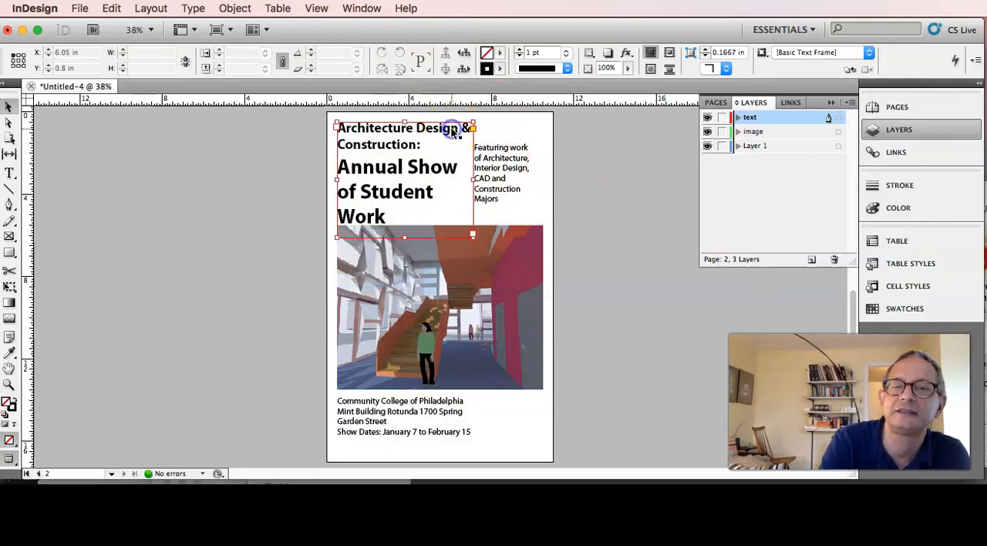
left_click(470, 178)
left_click_drag(470, 178, 460, 178)
left_click_drag(503, 155, 501, 136)
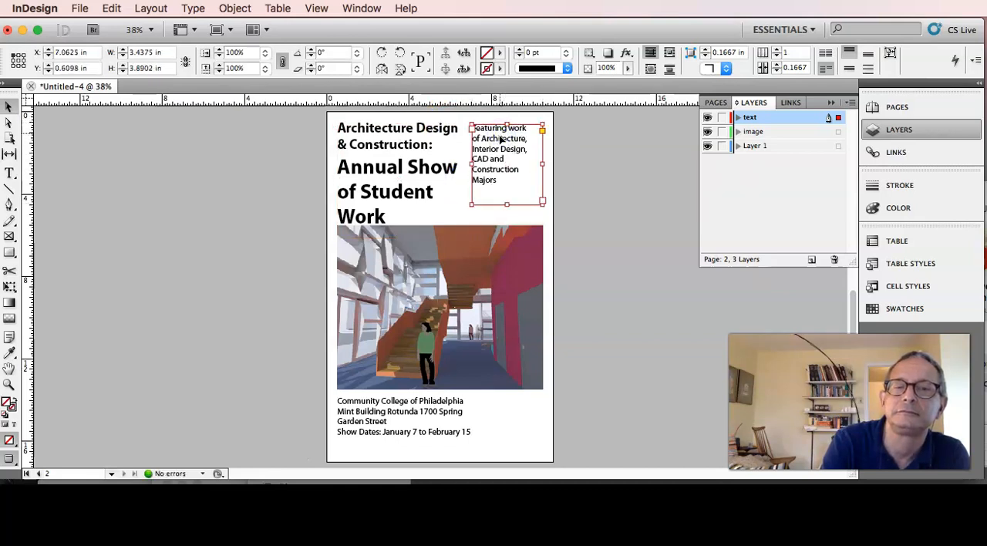
Nudge the interior image down from the title, and scale it proportionally to about 6.47 × 5.175 in just above the venue text.
left_click(447, 270)
left_click_drag(448, 266, 449, 272)
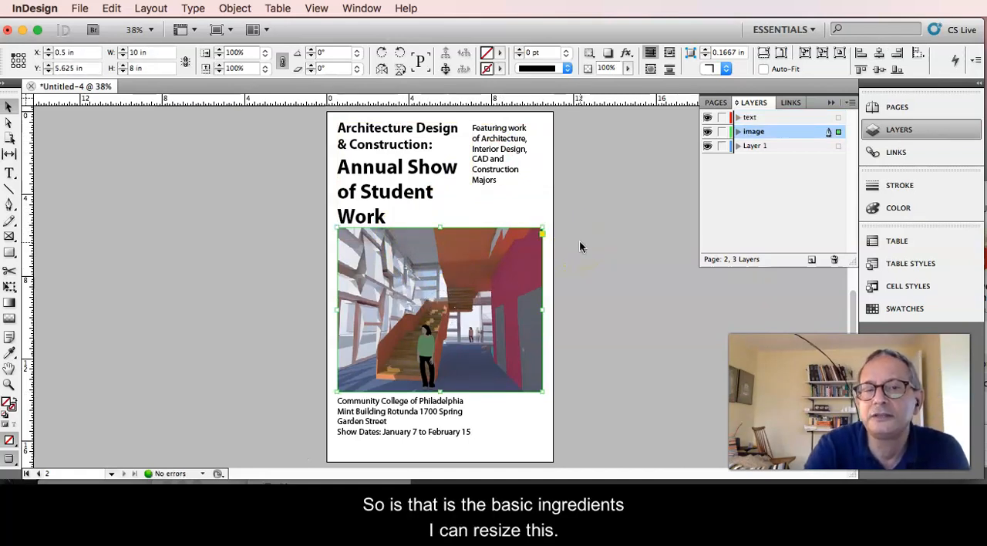
left_click(528, 228)
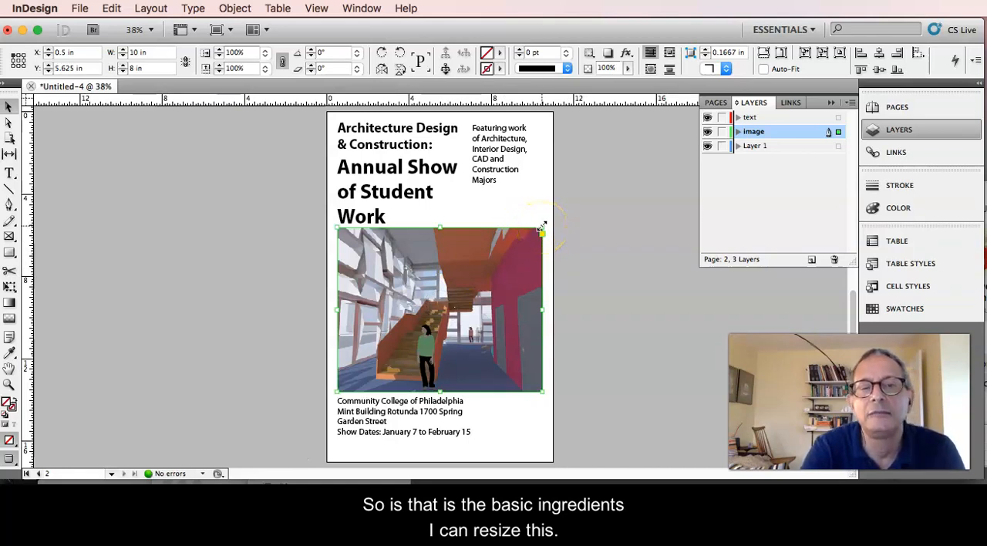
left_click_drag(541, 226, 500, 272)
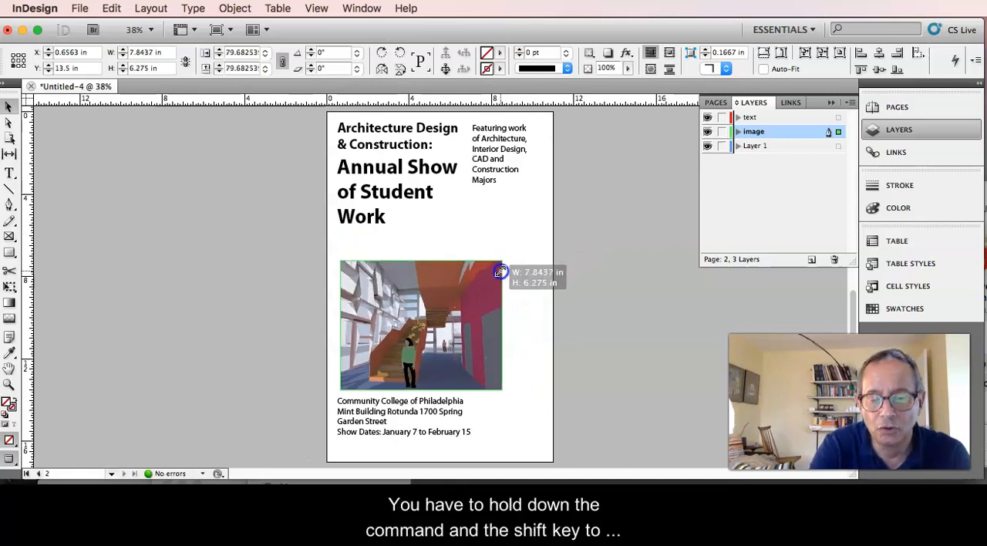
left_click_drag(499, 271, 472, 294)
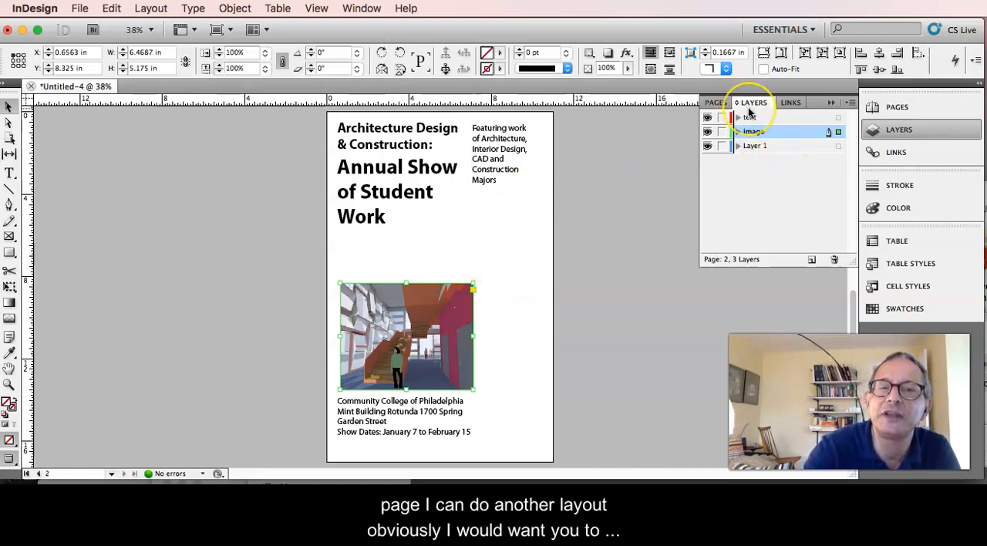
Show the document's page thumbnails and go to page 1 to view the original text layout.
left_click(717, 103)
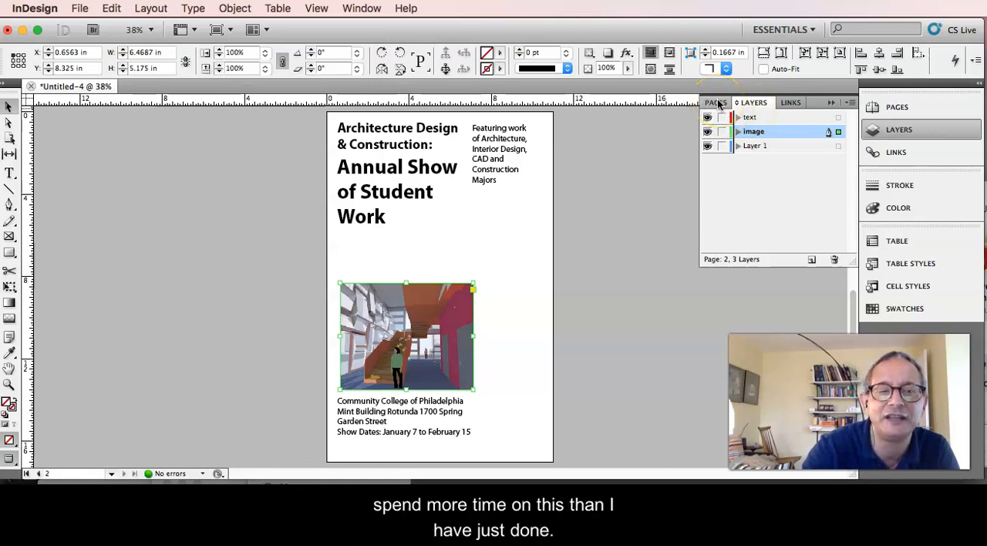
left_click(717, 102)
left_click(720, 227)
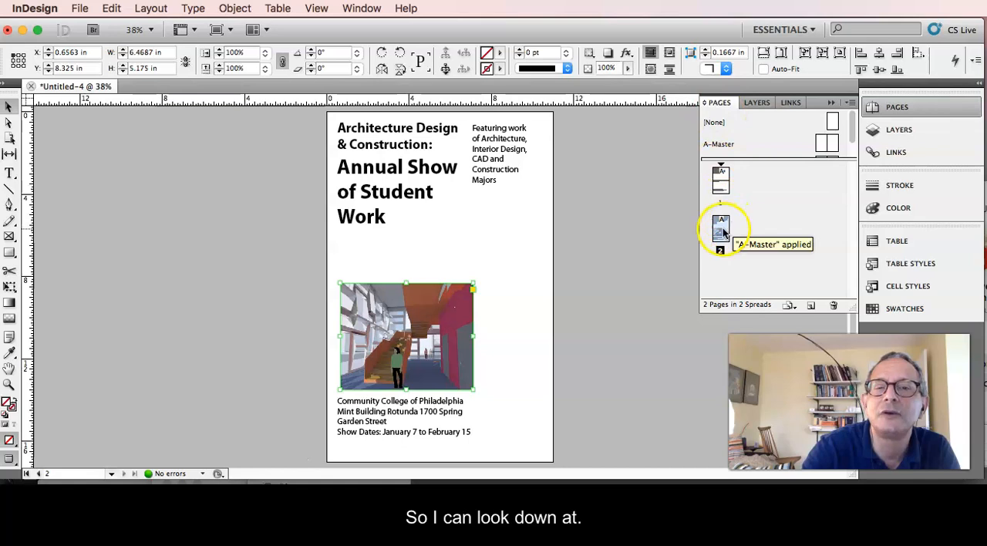
double_click(720, 177)
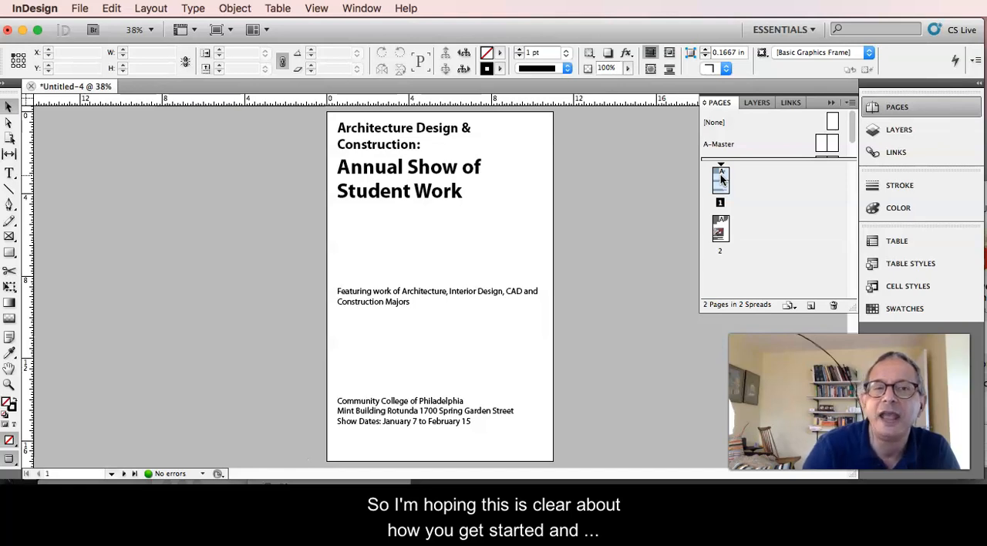
Start a PDF export with the [High Quality Print] preset and choose the Sample Images folder as the save location.
left_click(79, 8)
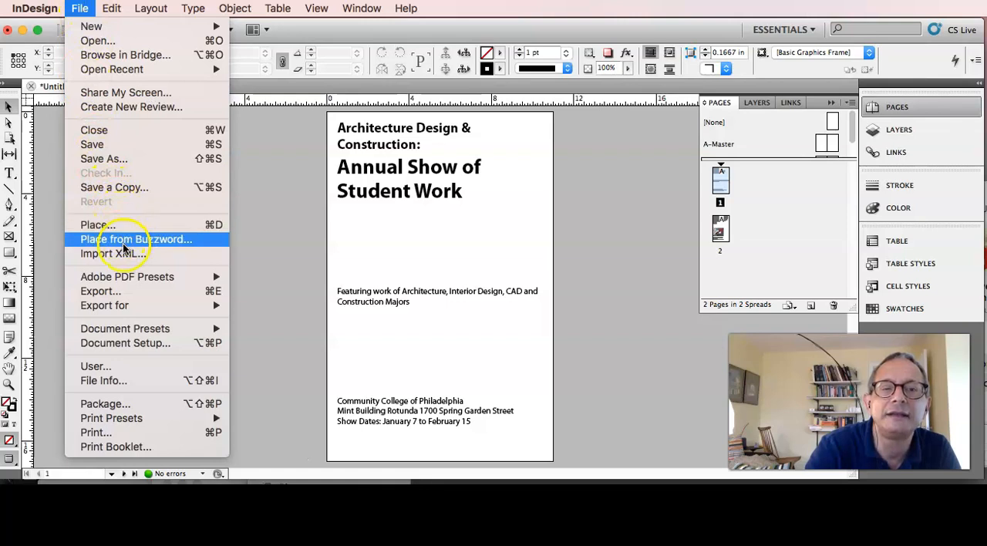
mouse_move(155, 282)
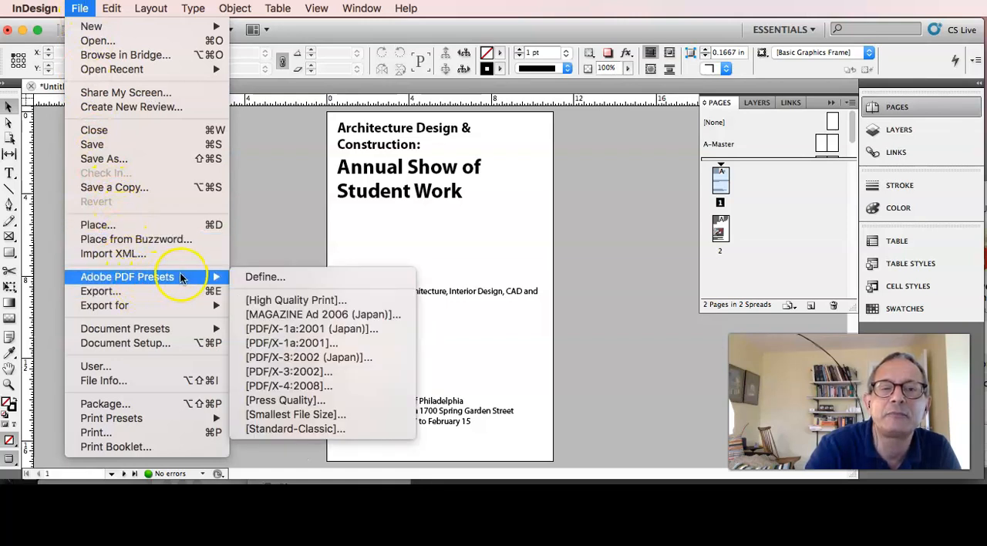
left_click(316, 302)
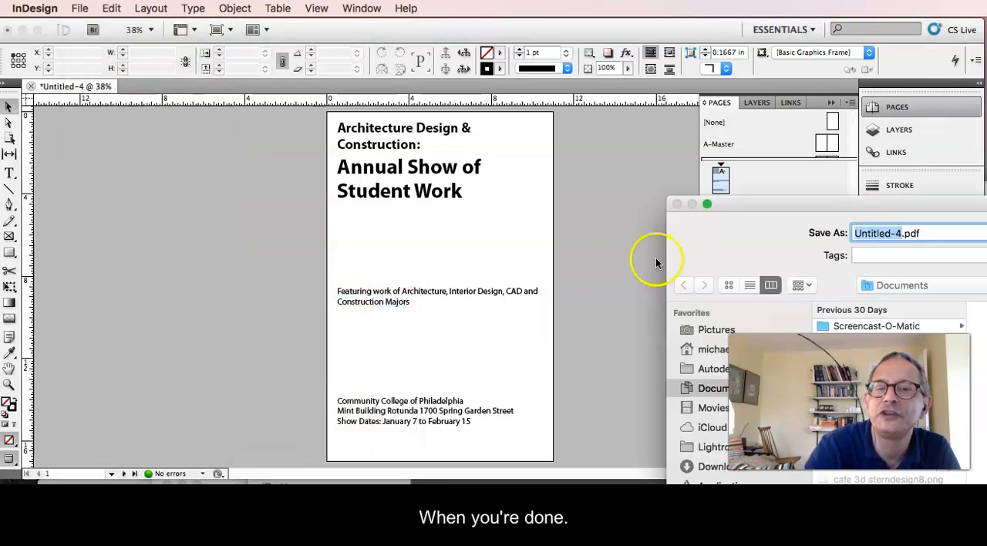
left_click(956, 287)
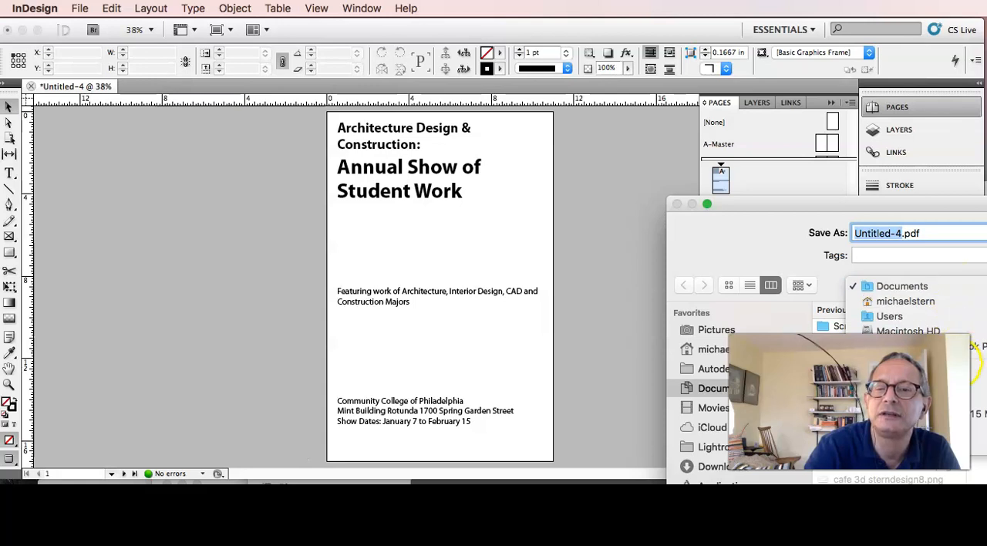
left_click(974, 384)
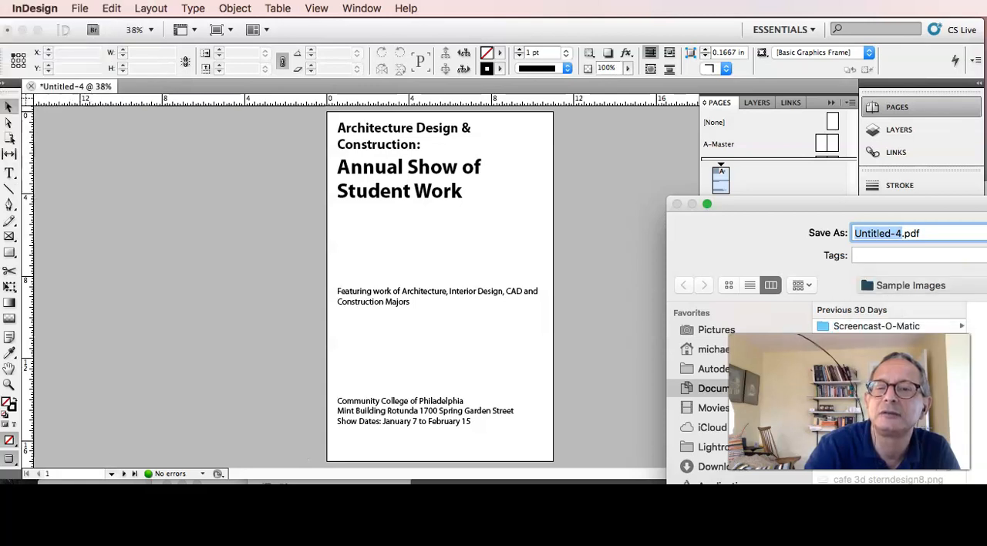
Name the PDF "poster" followed by the author's surname, and export it with the preset's settings.
left_click(903, 234)
left_click_drag(904, 234, 815, 225)
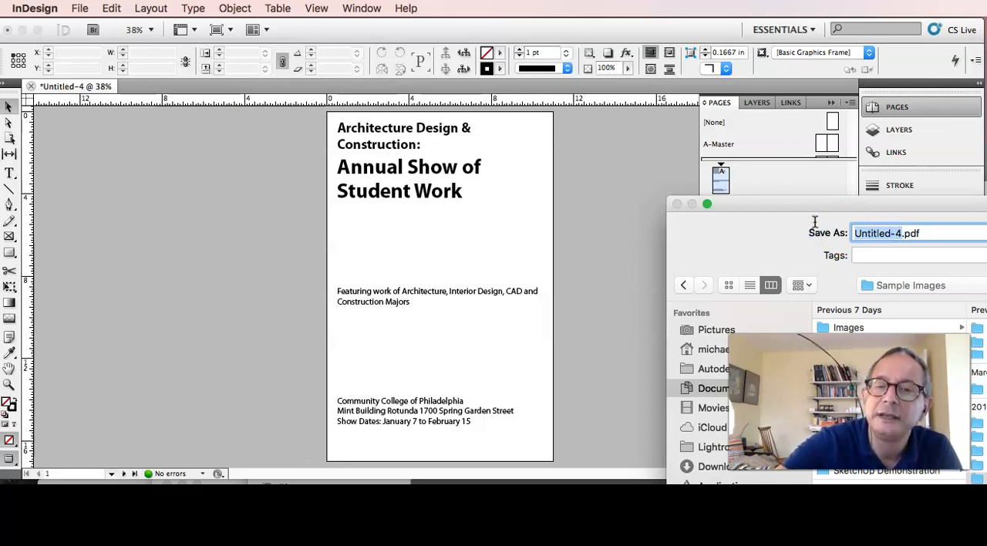
type("poster stern")
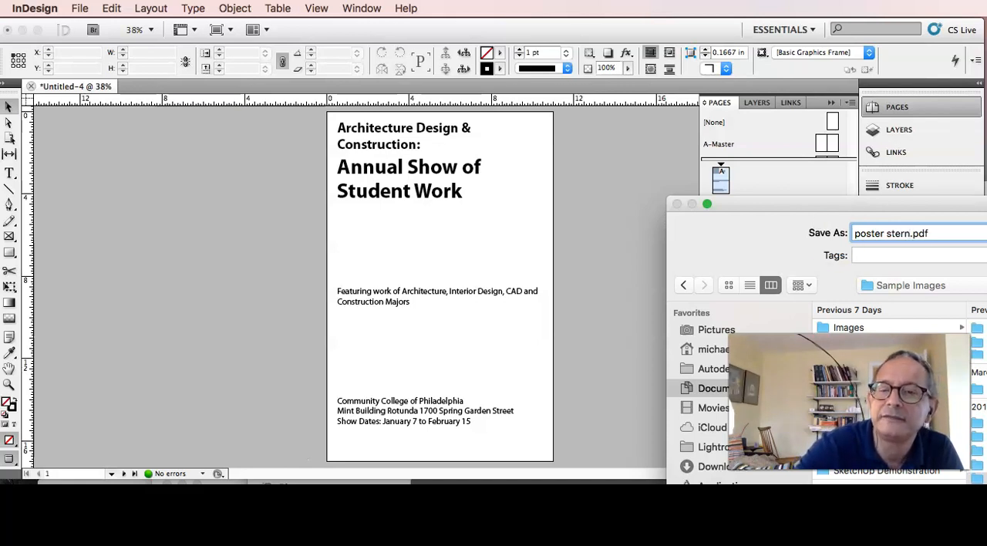
key("Return")
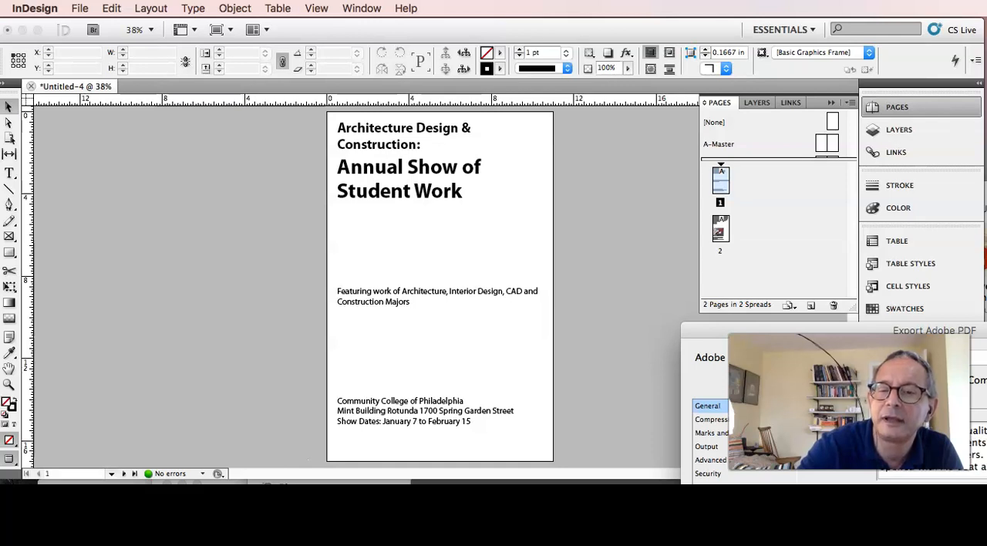
key("Return")
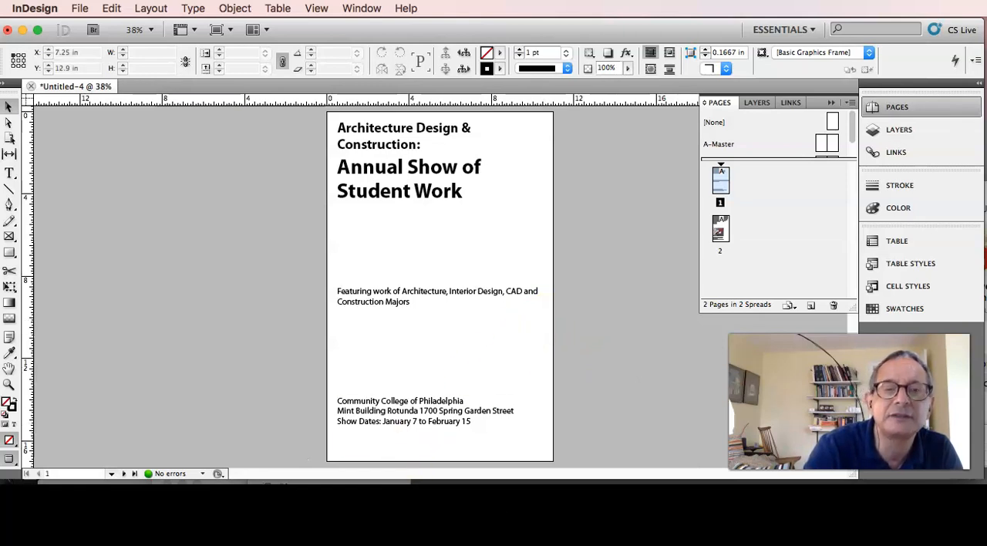
Switch to Finder and open Sample Images within ADC 260 Advanced Presentation - Portfolio on the KINGSTON drive.
key("super+Tab")
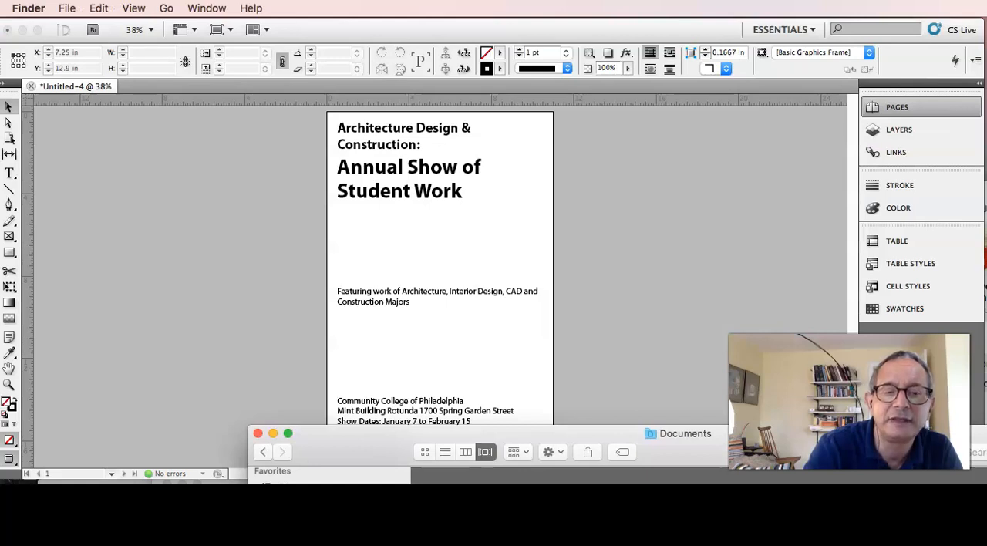
left_click(389, 482)
left_click_drag(377, 444, 166, 10)
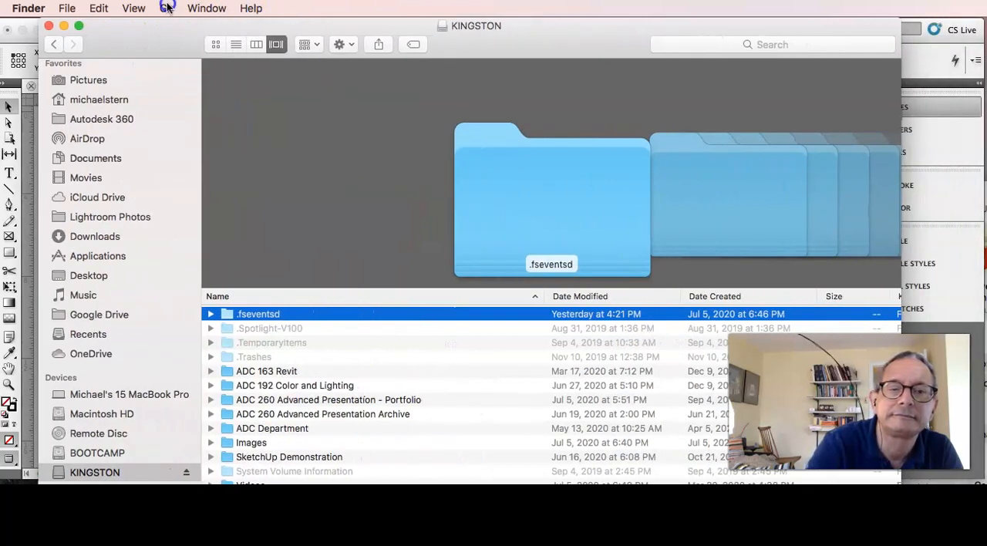
left_click(297, 417)
double_click(296, 400)
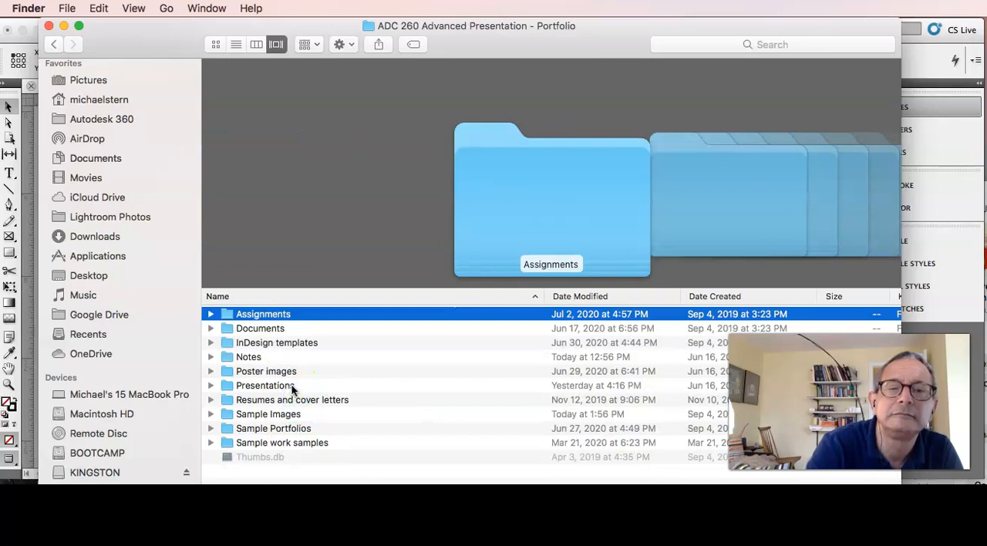
left_click(293, 413)
double_click(291, 413)
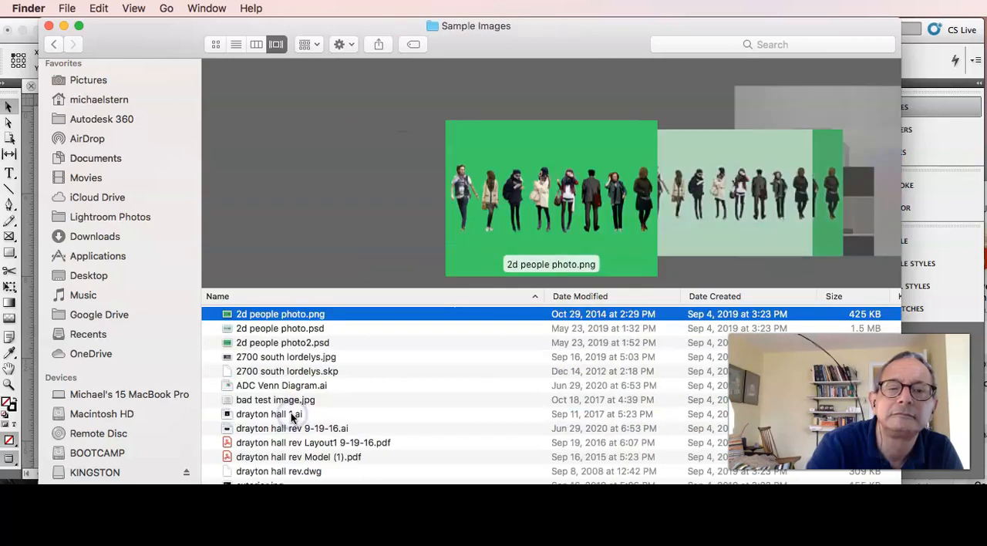
Sort the Sample Images files by modification date, newest first, and open the exported poster PDF in Acrobat.
left_click(651, 296)
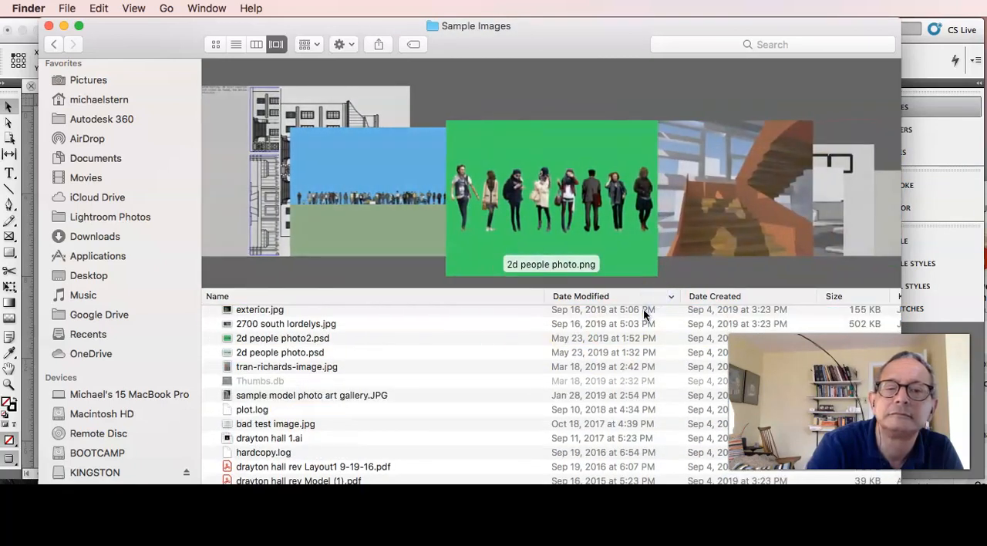
scroll(541, 367, "up", 3)
left_click(424, 313)
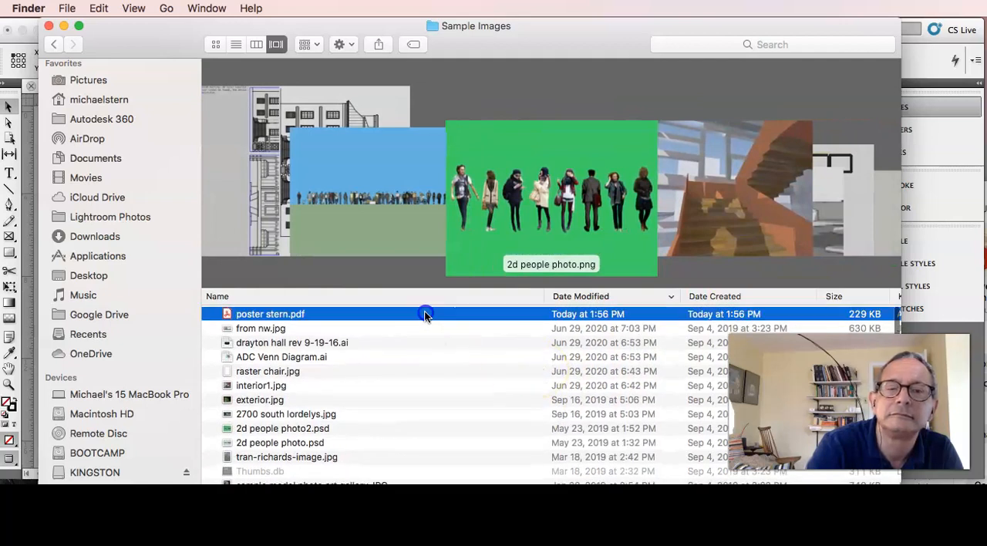
double_click(424, 312)
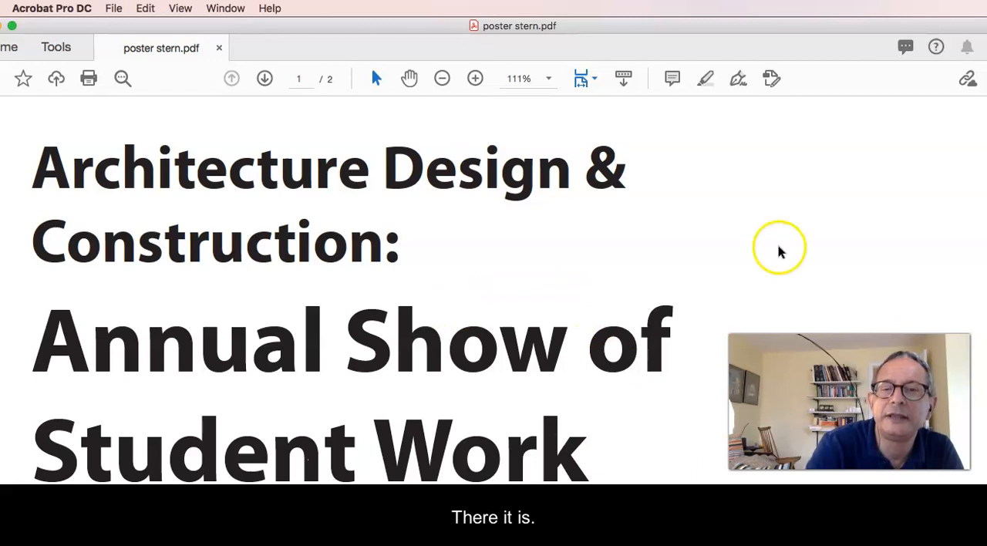
Try full-screen viewing of the poster PDF, and quit Acrobat to return to the Sample Images folder in Finder.
key("super+l")
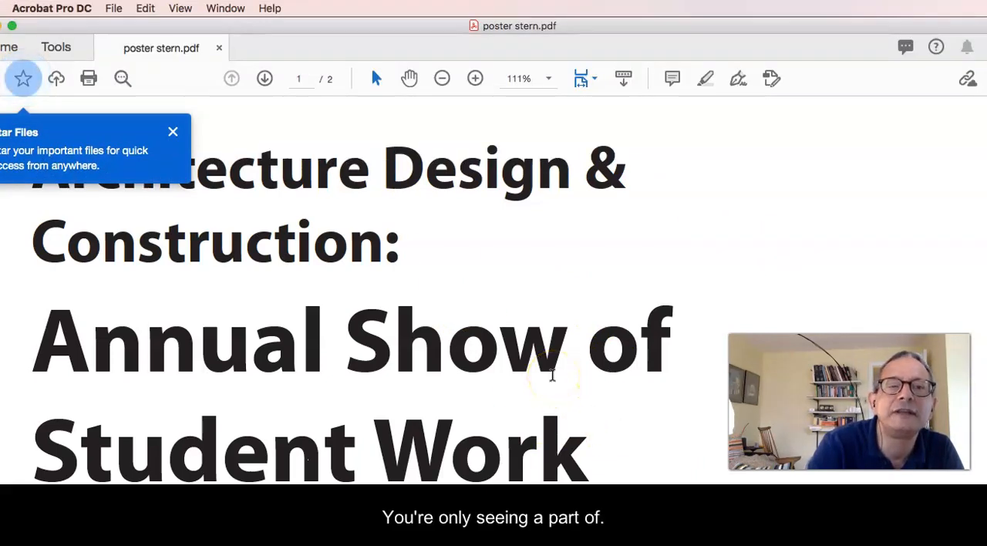
left_click(83, 8)
left_click(83, 8)
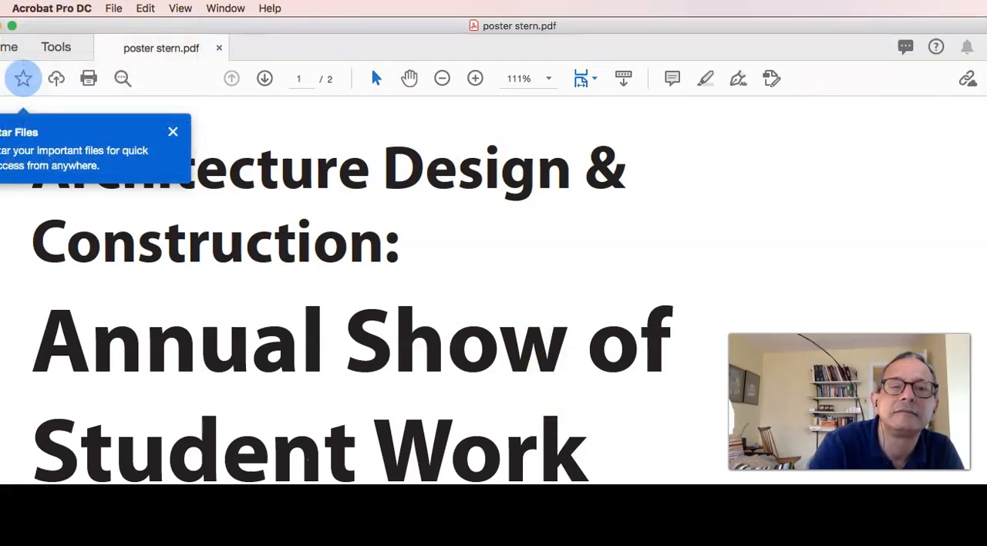
left_click(66, 9)
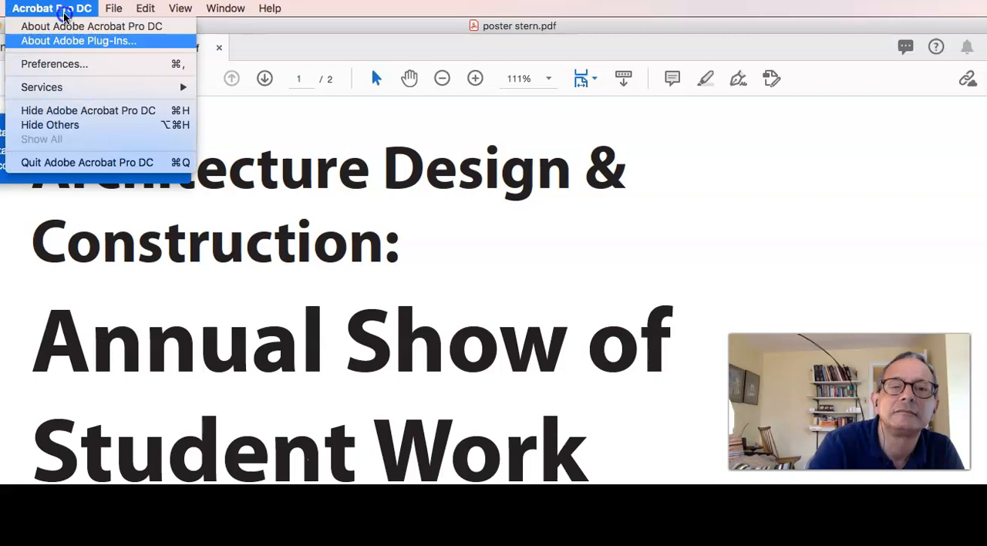
left_click(85, 162)
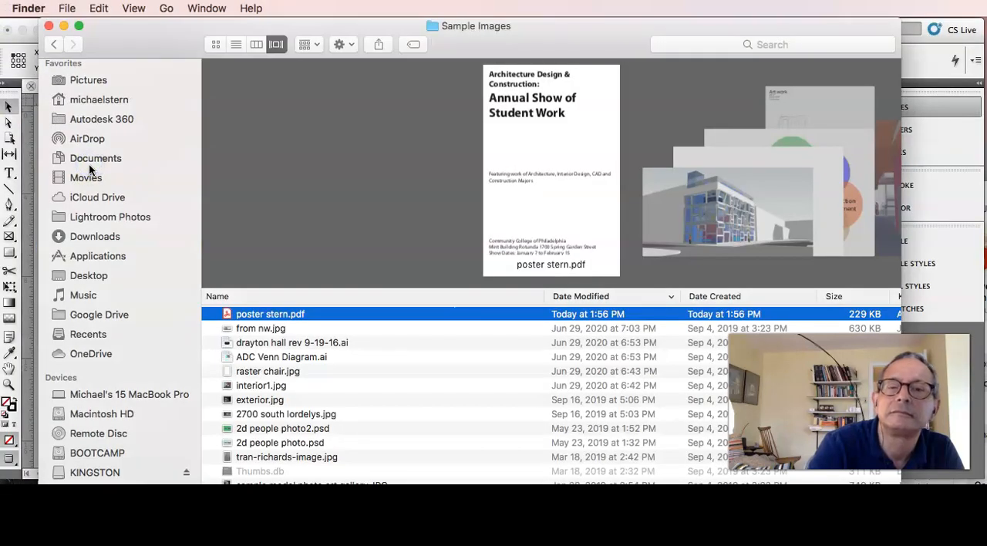
left_click(250, 167)
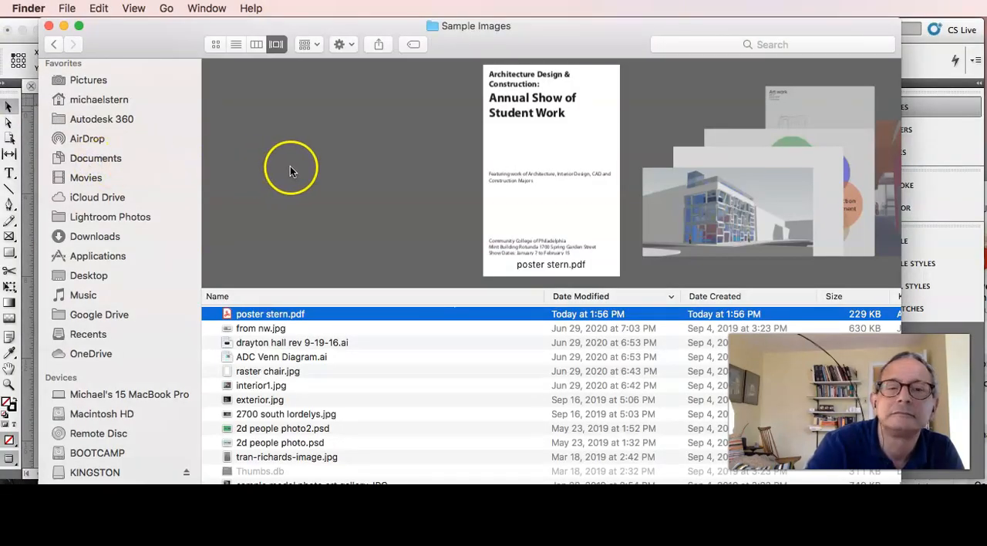